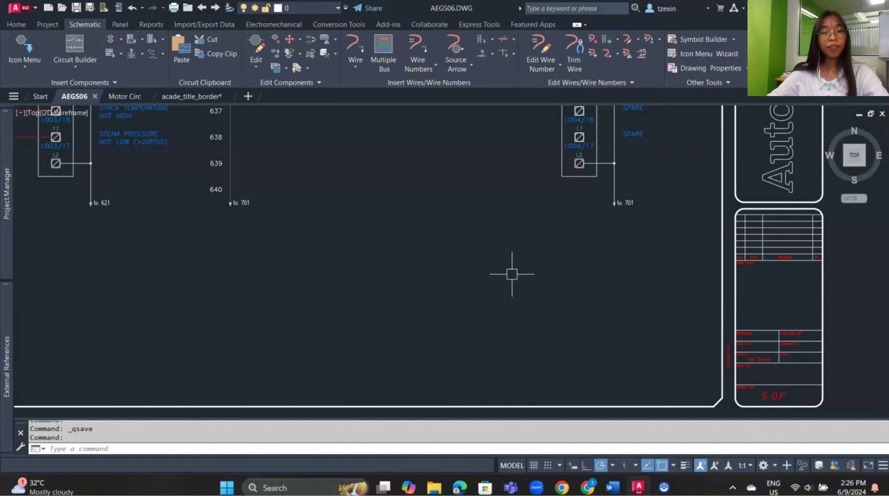
- Attach the Motor Circ drawing via XREF and place it below AEGS06's existing circuits
text(XREF)
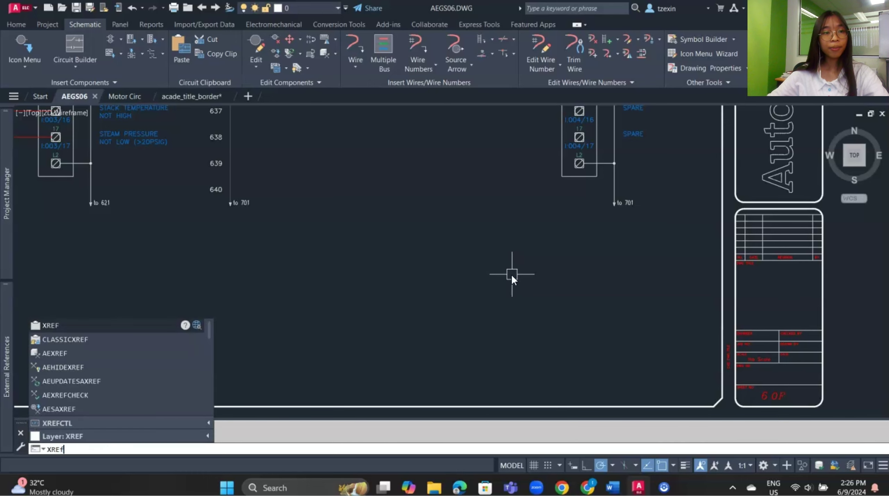
key(Return)
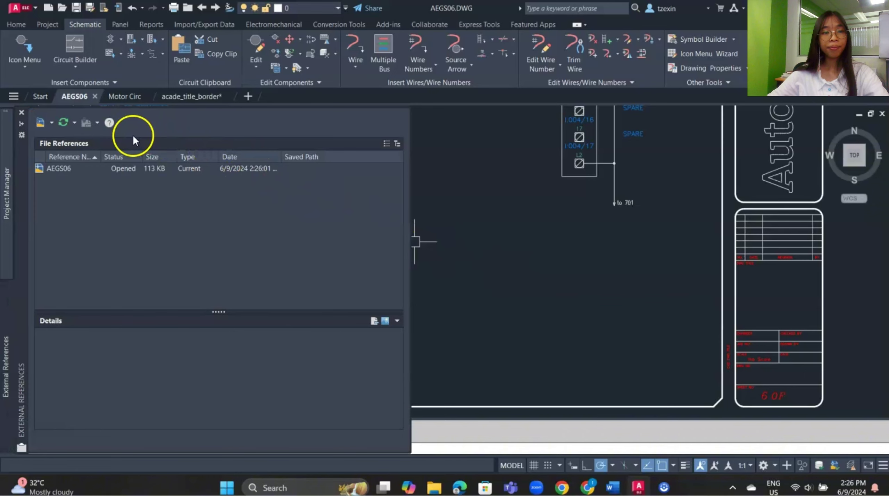
click(54, 124)
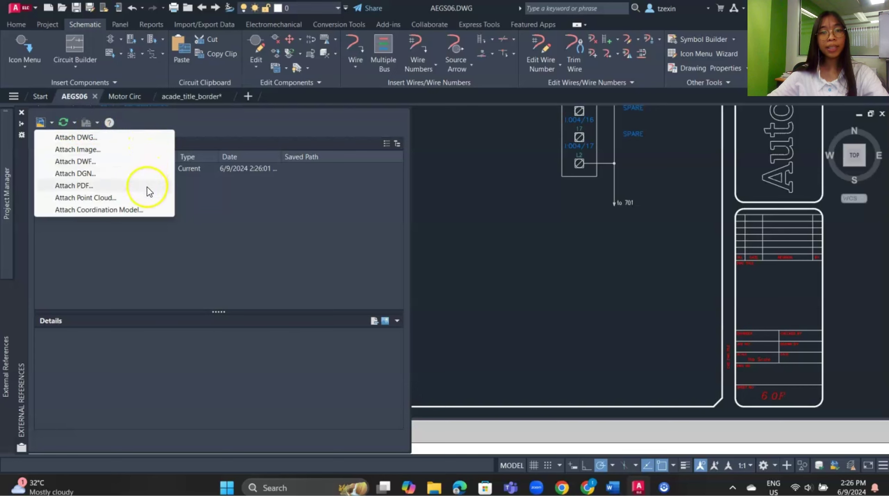
click(152, 139)
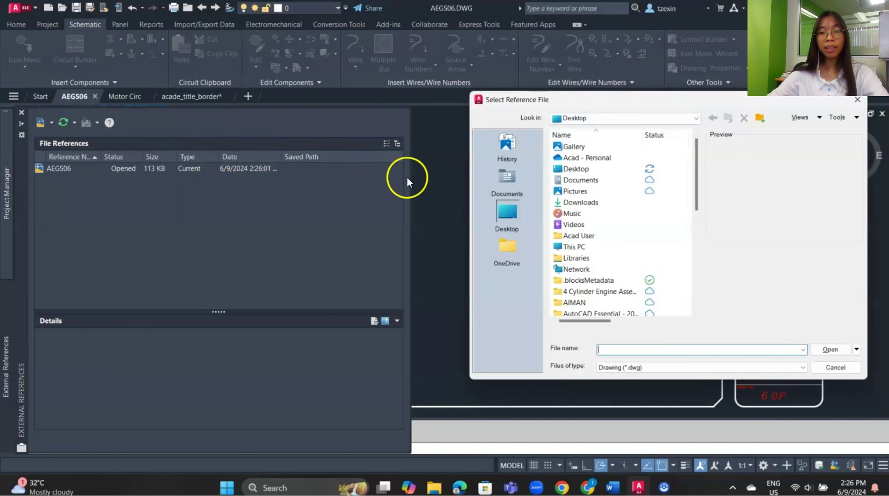
scroll(616, 232, down, 10)
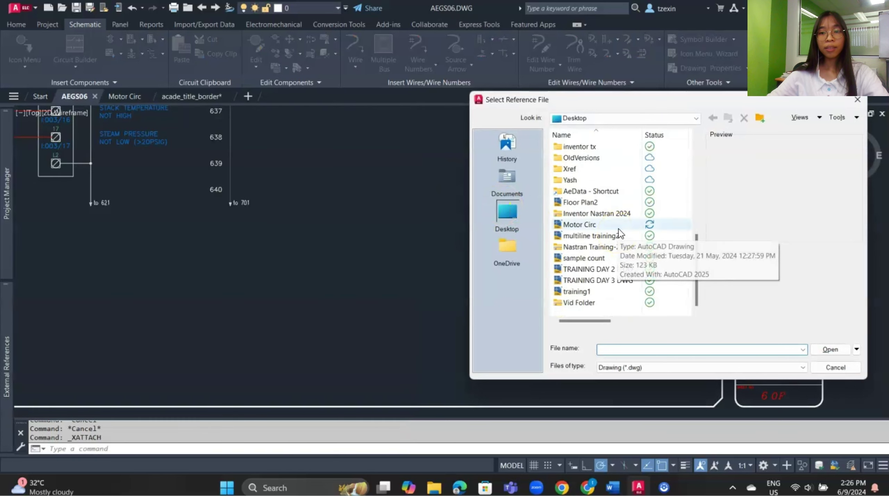
click(619, 225)
click(830, 349)
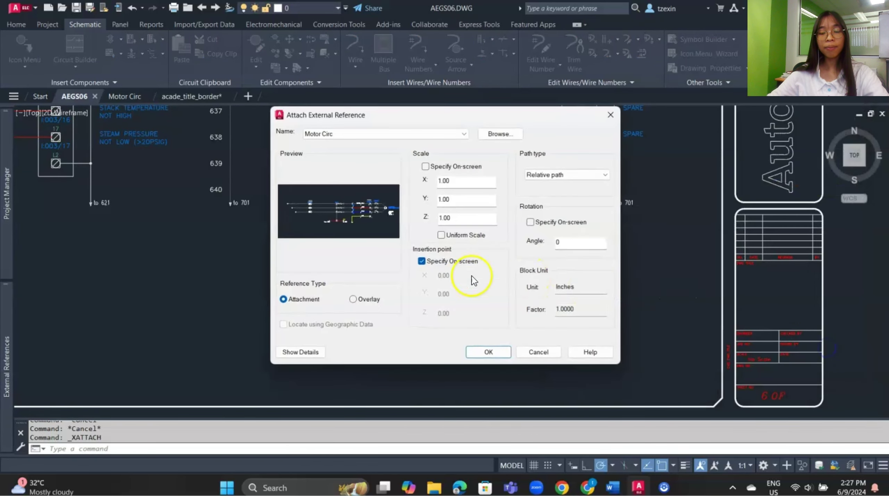
click(465, 351)
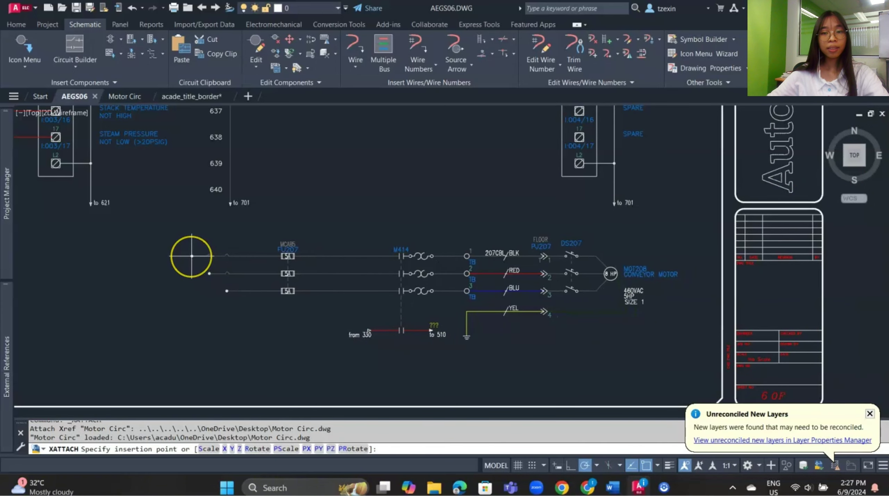
click(191, 256)
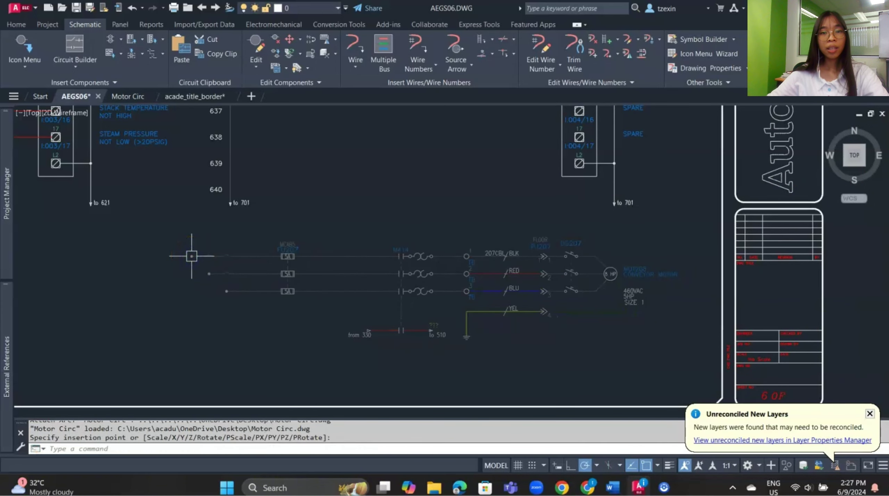
- Put normally open push buttons on Motor Circ's top, middle and bottom wires, then save it
click(137, 96)
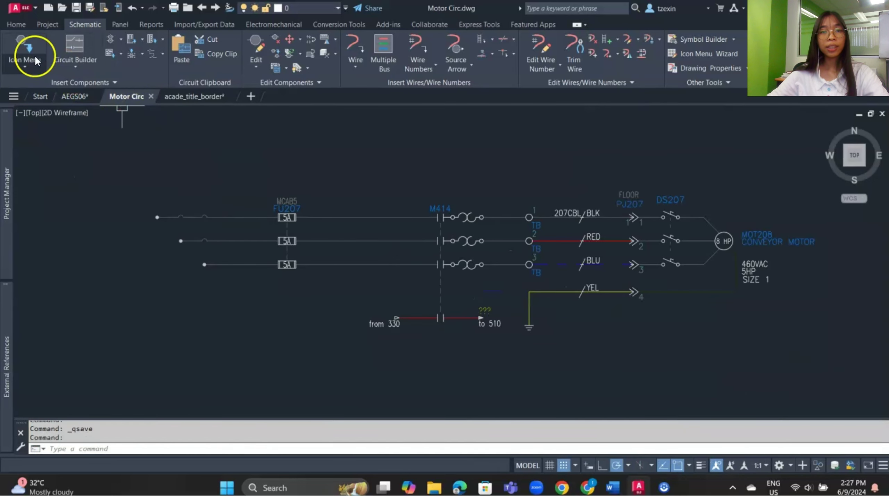
click(20, 49)
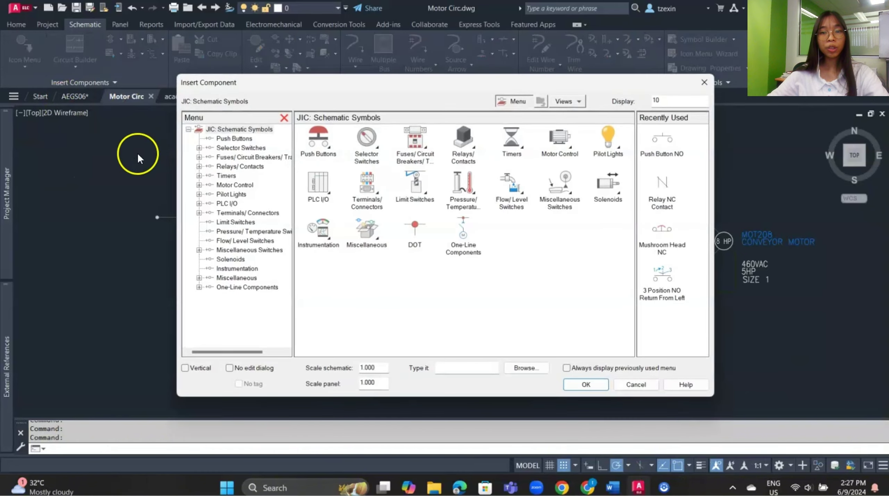
click(317, 147)
click(310, 175)
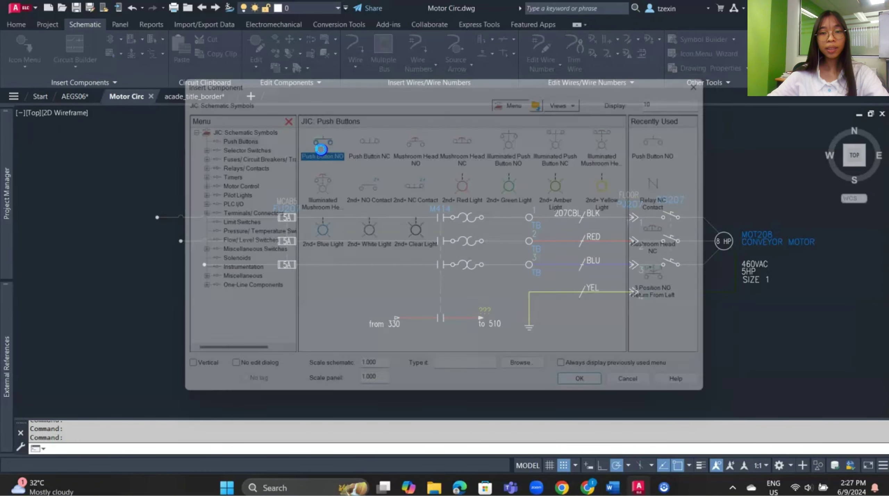
click(239, 210)
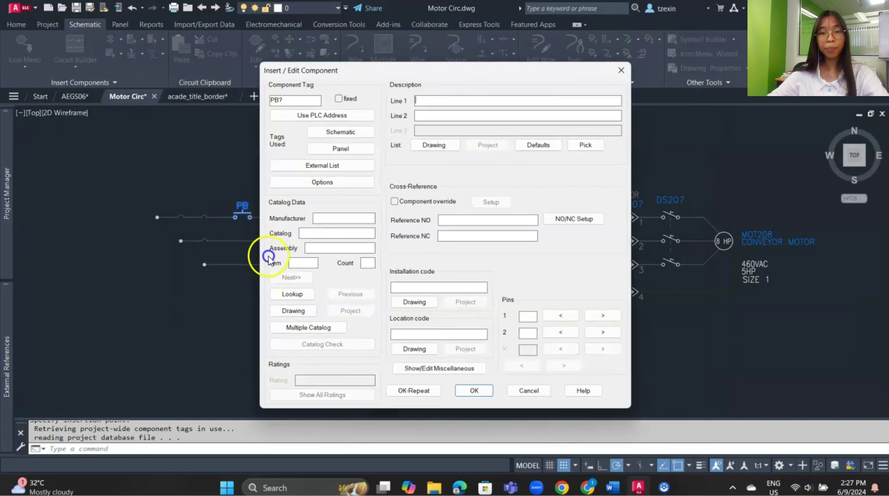
click(408, 389)
click(236, 237)
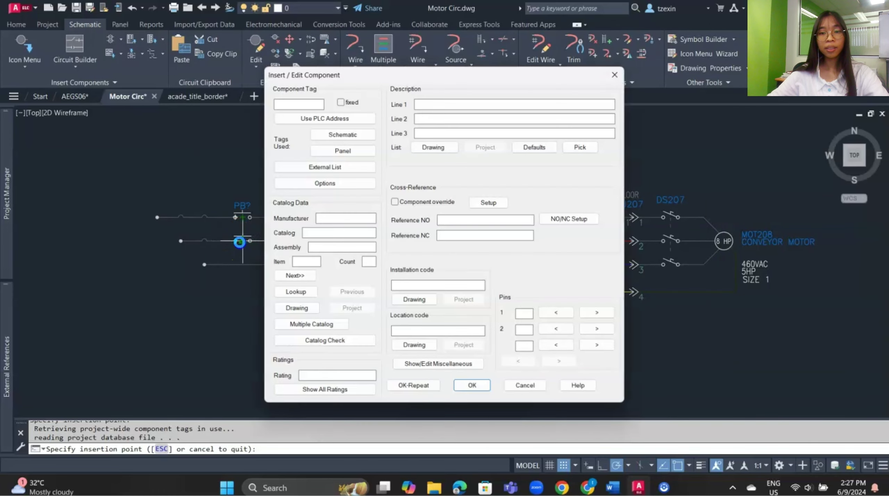
click(419, 388)
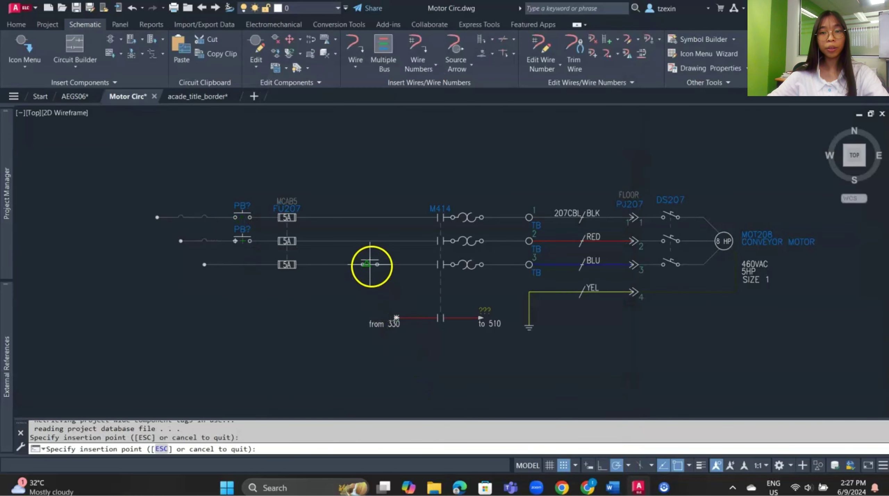
click(392, 298)
click(472, 390)
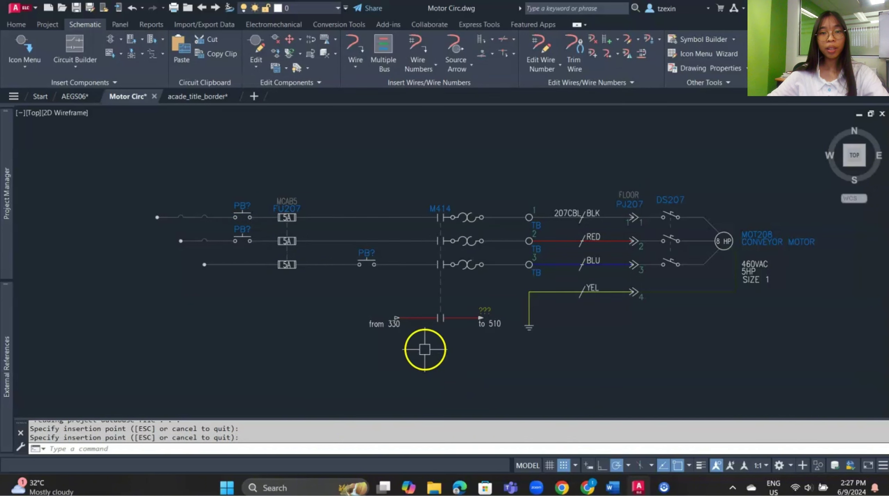
click(80, 11)
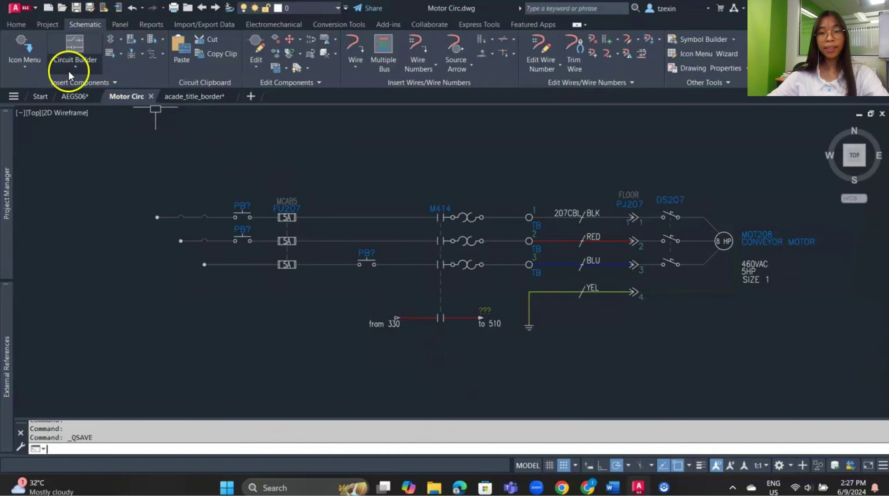
- Reload Motor Circ in AEGS06, review its changed push buttons, then switch to acade_title_border
click(75, 96)
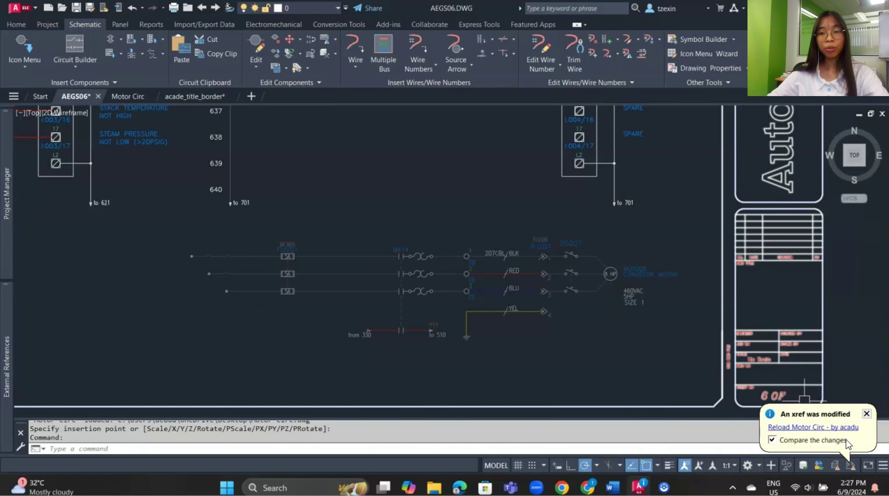
click(847, 428)
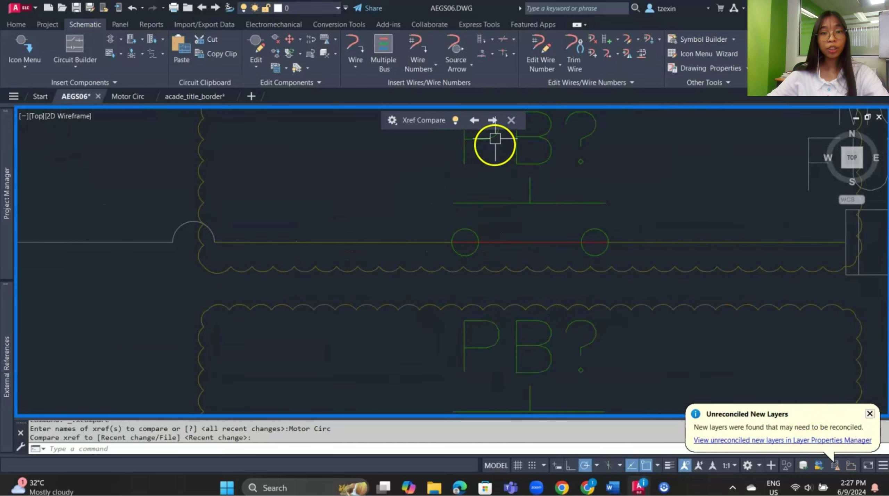
click(493, 121)
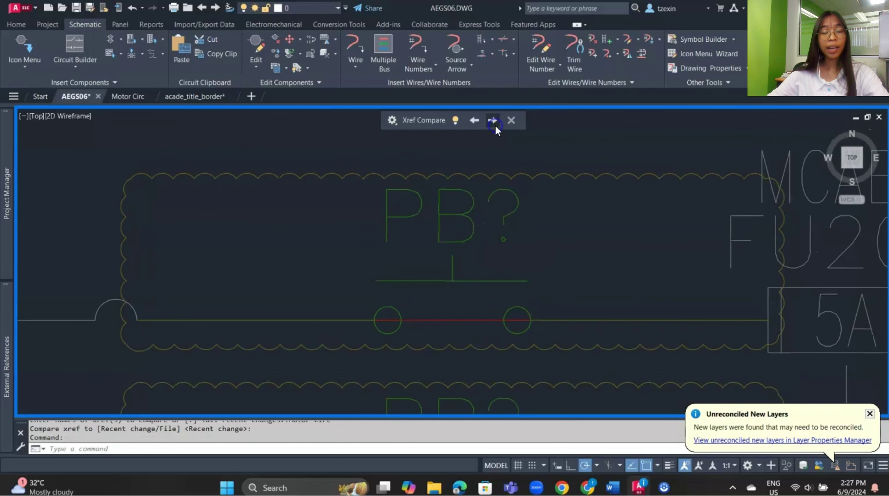
click(494, 121)
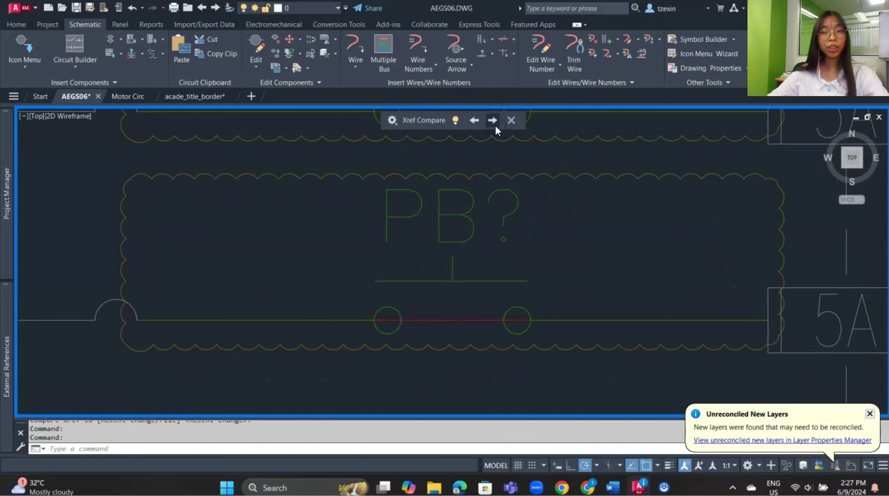
click(495, 125)
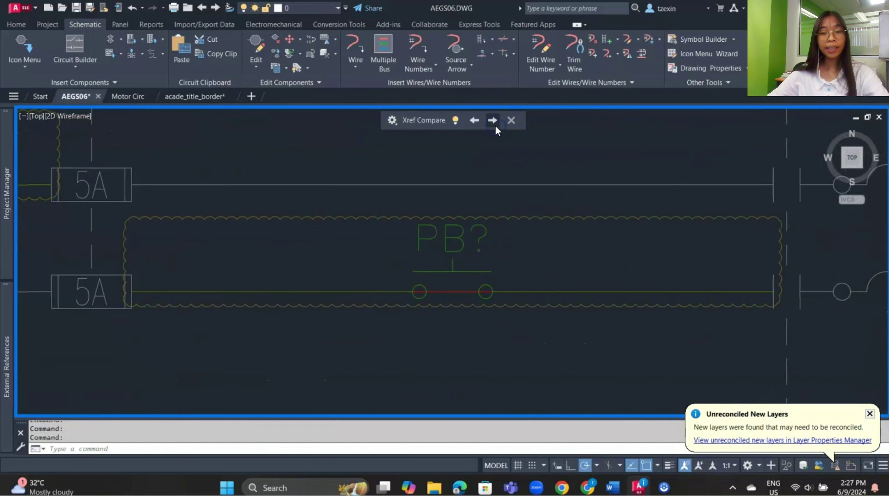
click(512, 120)
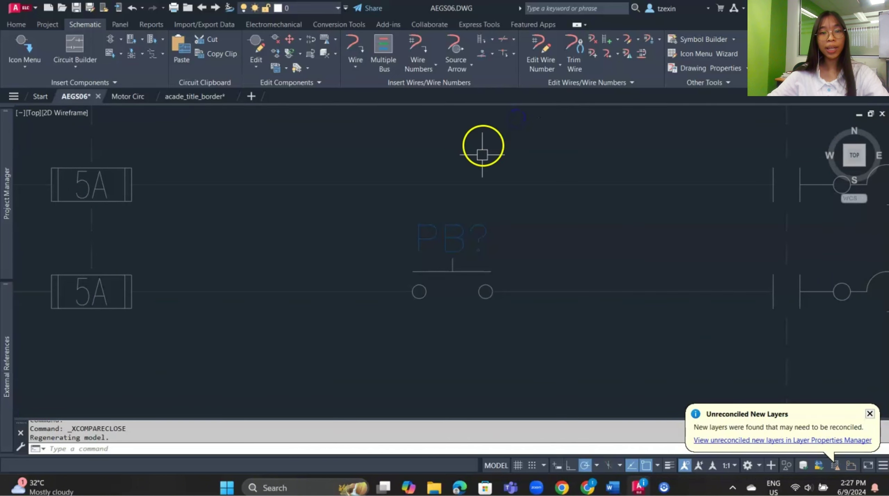
scroll(489, 179, down, 3)
middle_drag(489, 179, 476, 240)
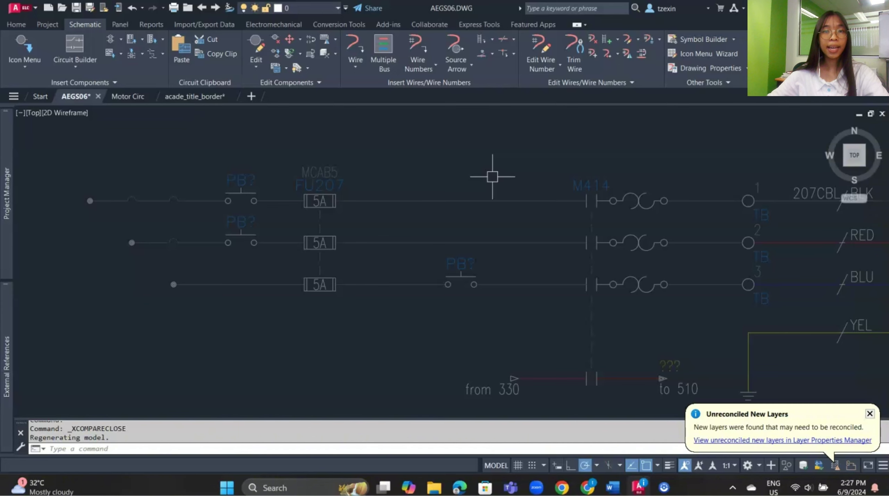
click(208, 94)
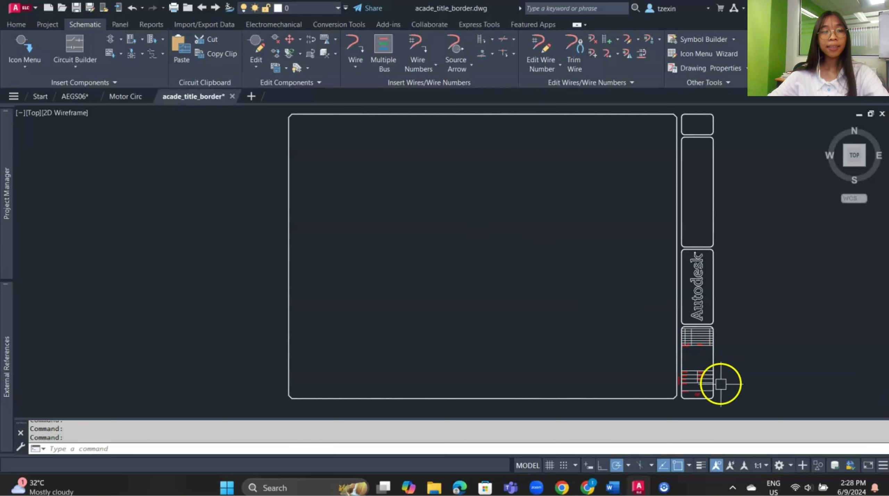
- Define an SH# attribute with ATTDEF and place it in the sheet number box
scroll(715, 397, up, 8)
middle_drag(686, 302, 674, 337)
text(ATT)
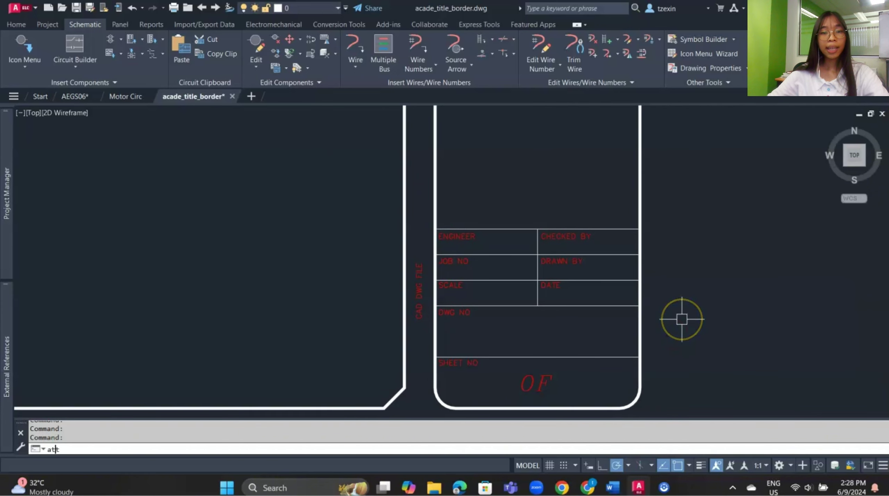
text(DEF)
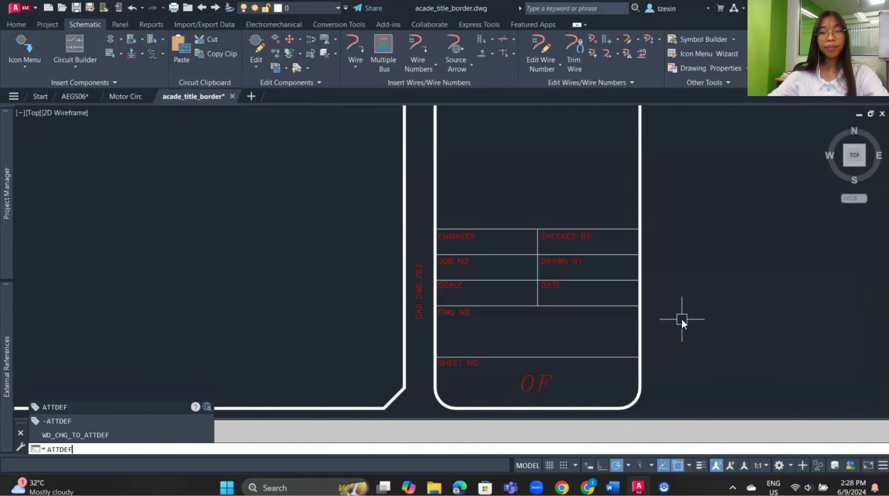
key(Return)
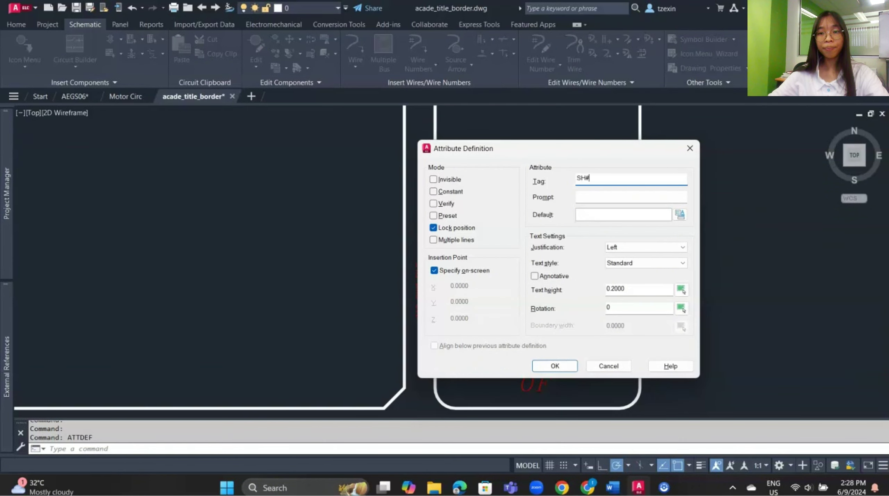
click(555, 367)
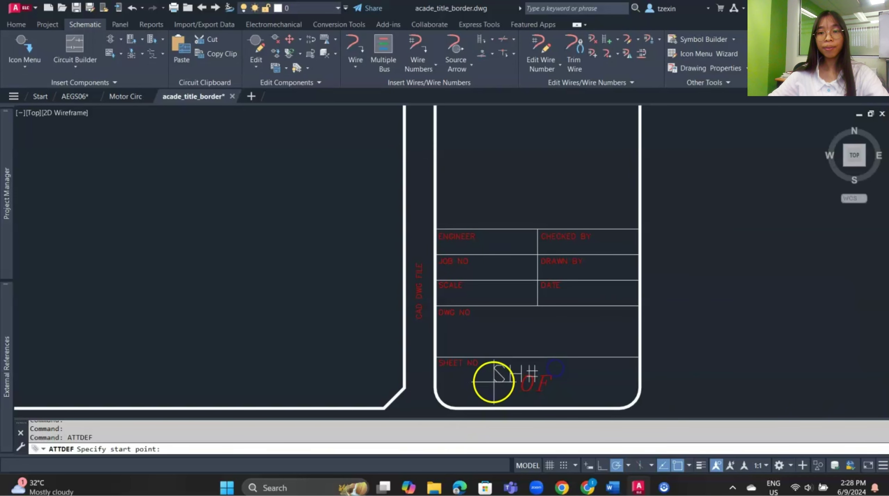
click(472, 390)
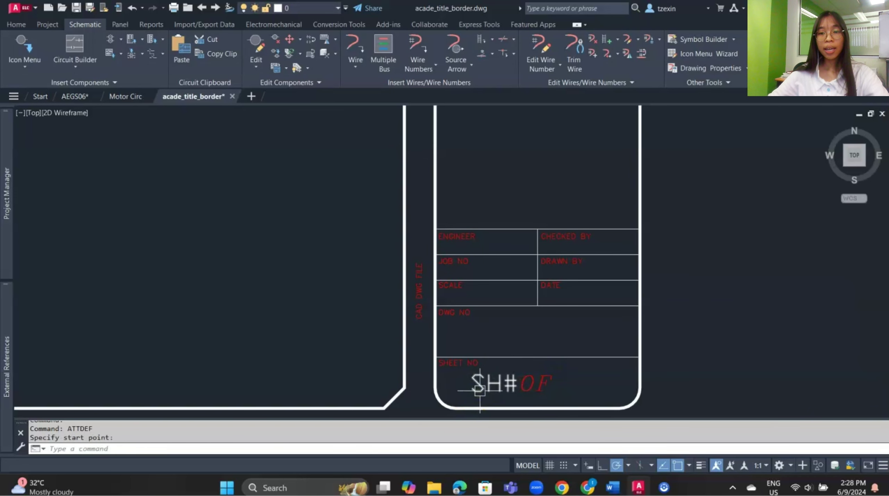
- Copy the SH# attribute to the right of OF and under DWG TITLE
click(472, 391)
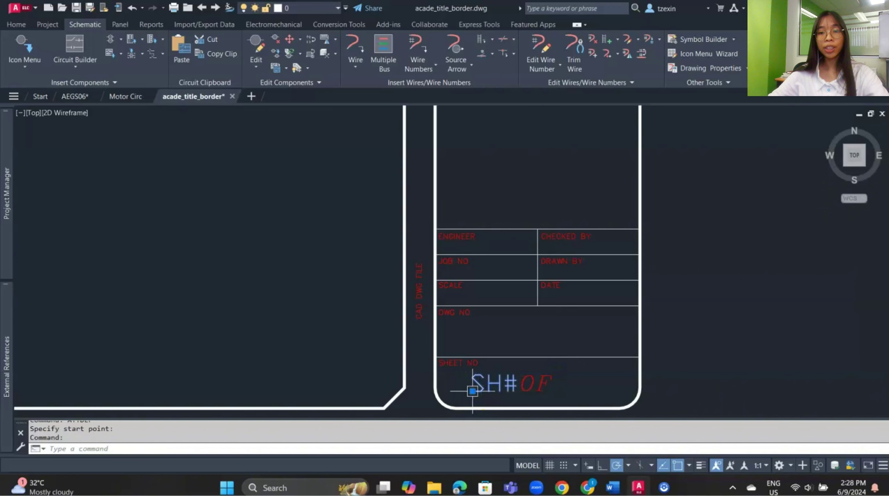
right_click(473, 394)
click(505, 210)
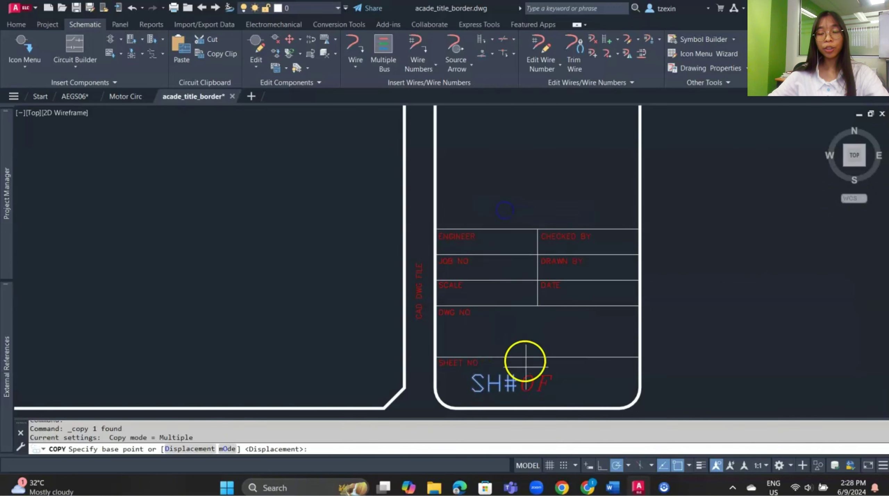
click(472, 391)
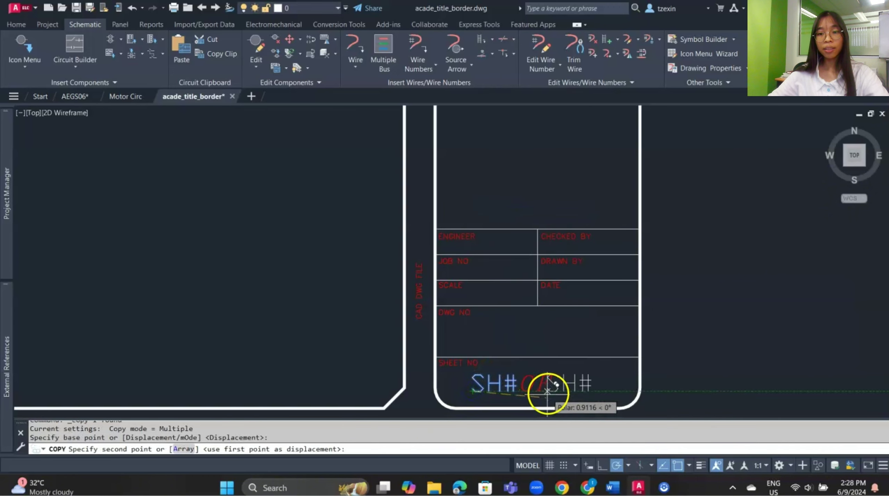
click(561, 391)
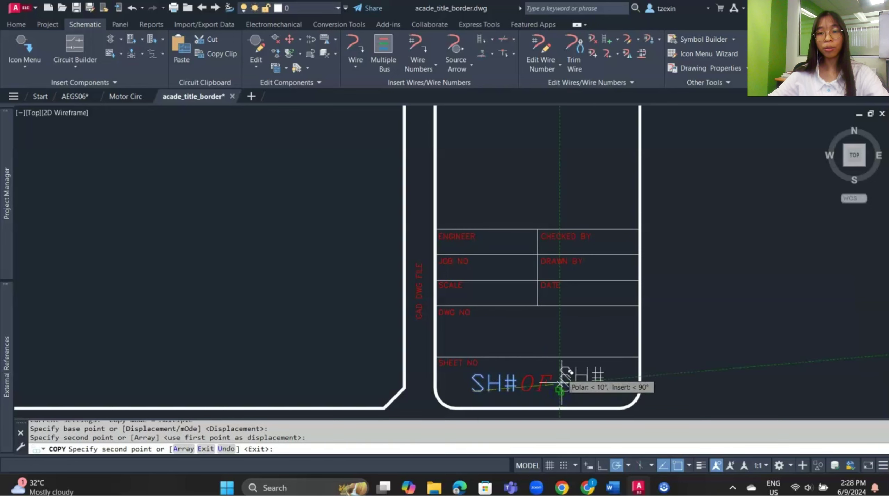
middle_drag(500, 185, 488, 254)
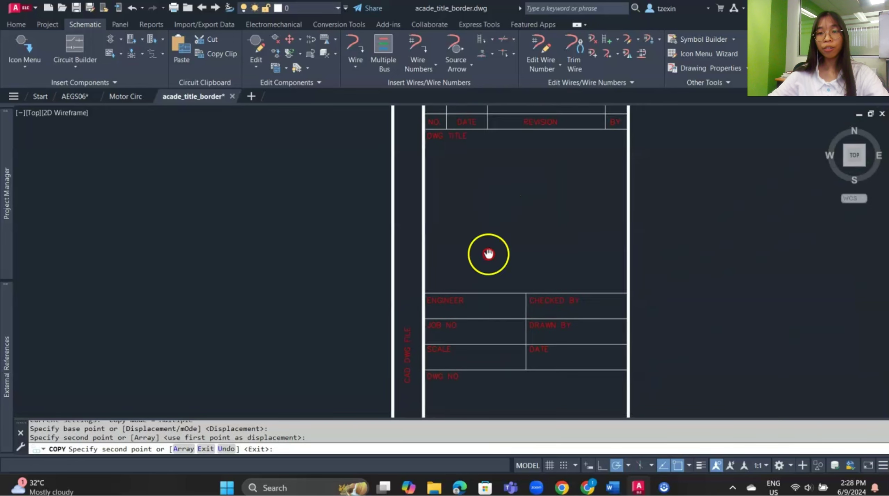
click(500, 181)
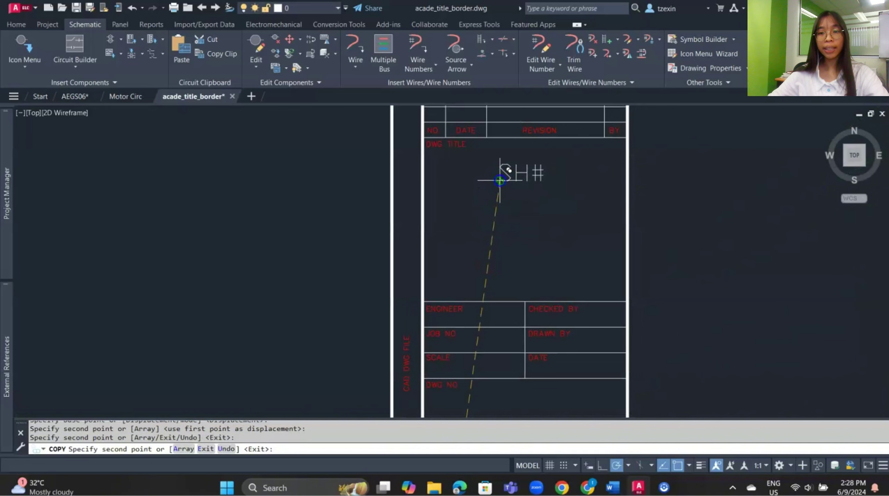
key(Escape)
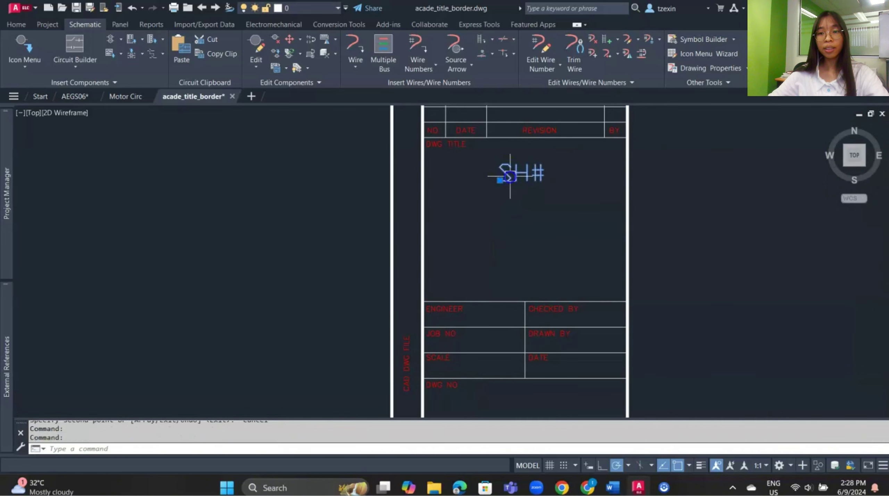
- Change the SH# copy under DWG TITLE to the tag TITLE1
double_click(509, 177)
text(TITLE1)
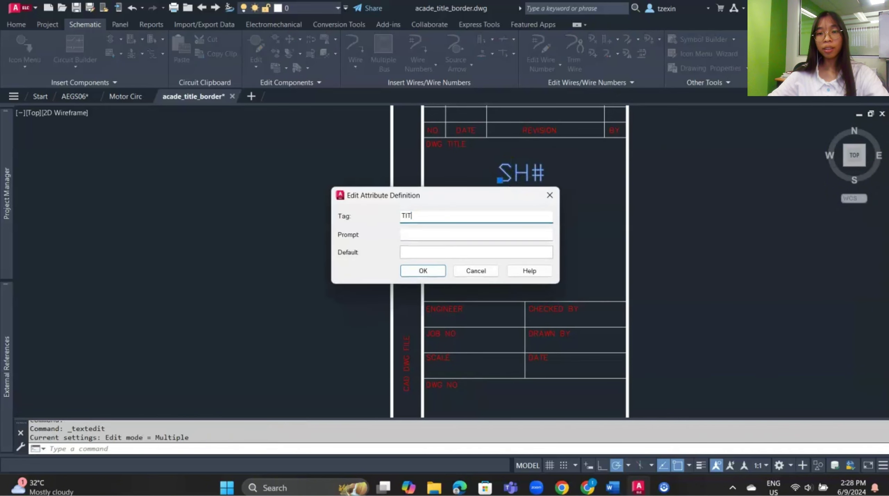
click(416, 268)
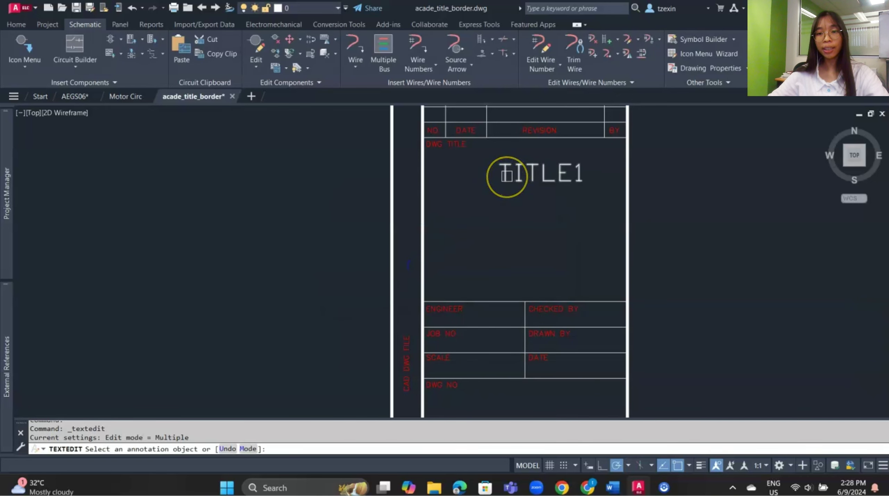
key(Escape)
- Stack three copies of the TITLE1 attribute below the original
click(507, 177)
right_click(507, 177)
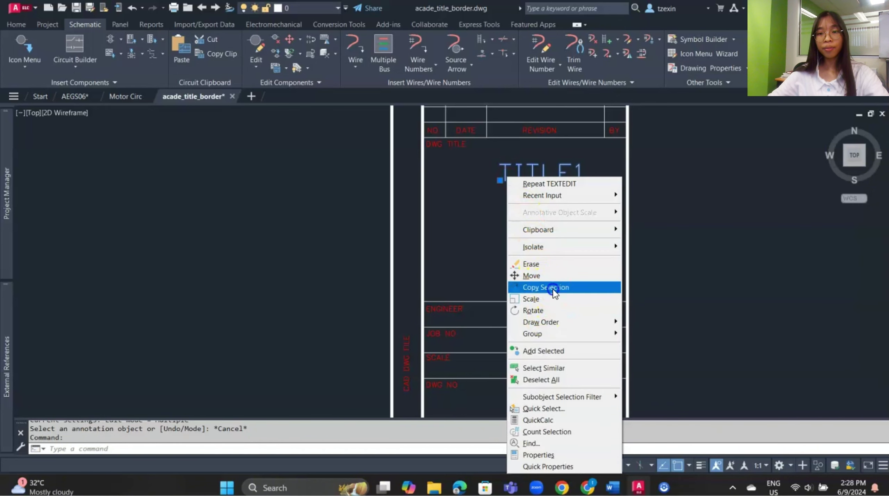
click(553, 287)
click(500, 181)
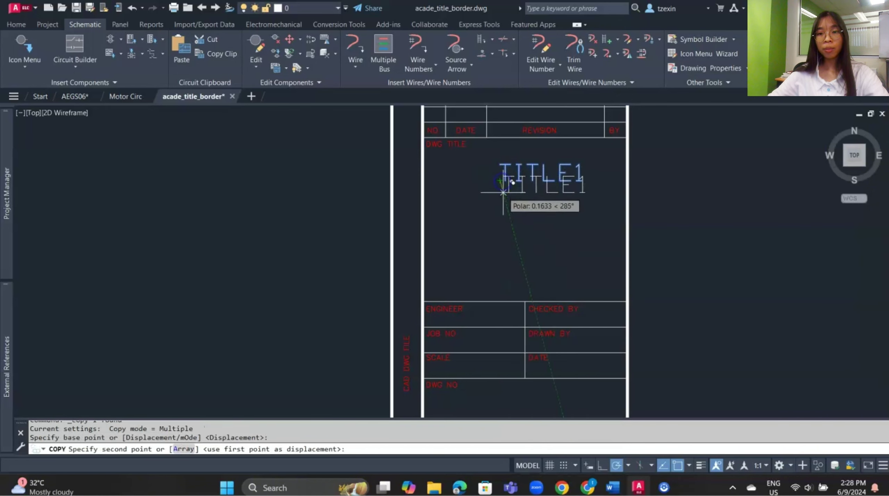
click(500, 205)
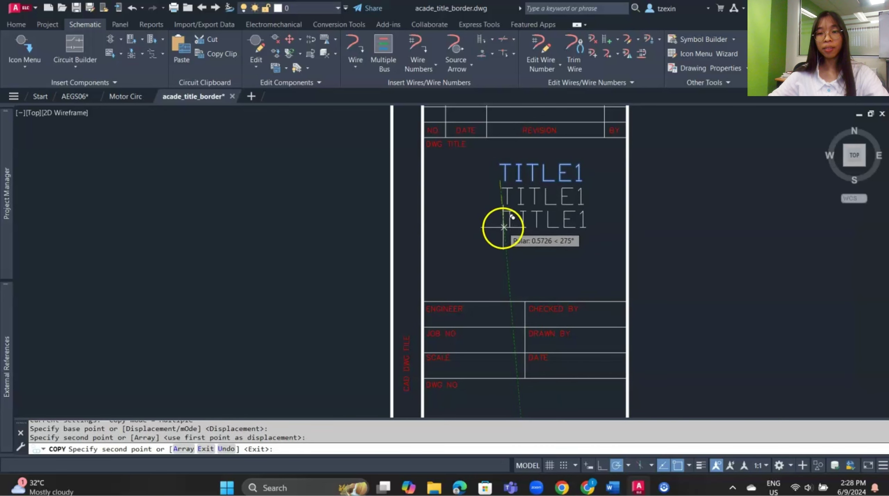
click(501, 228)
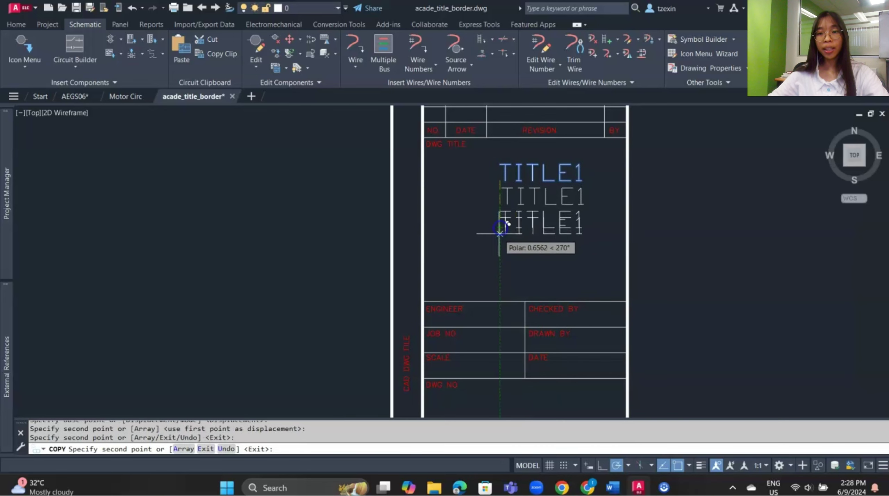
click(499, 251)
key(Escape)
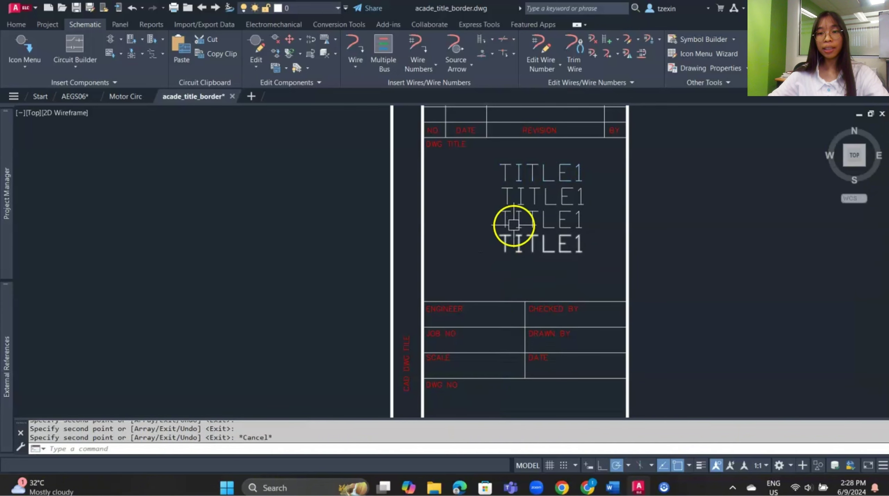
click(512, 221)
- Retag the second and third title lines as TITLE2 and TITLE3
double_click(520, 201)
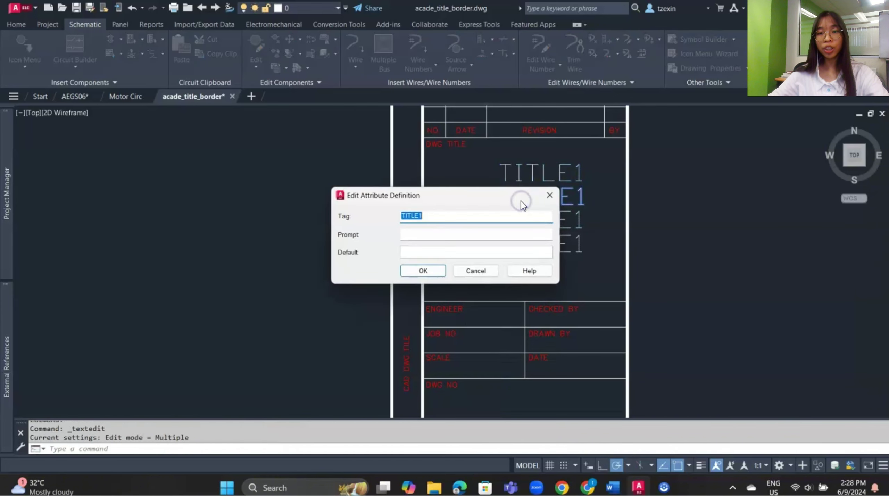
click(490, 218)
key(BackSpace)
text(2)
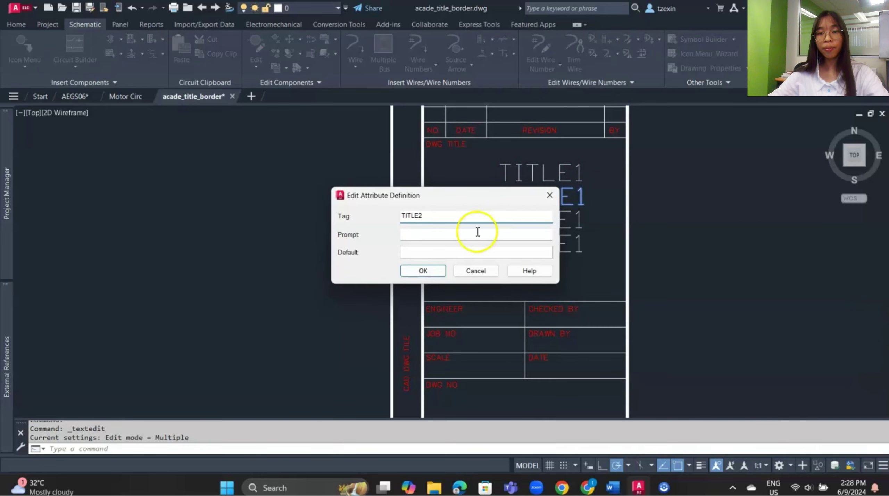
click(412, 270)
click(541, 215)
click(512, 219)
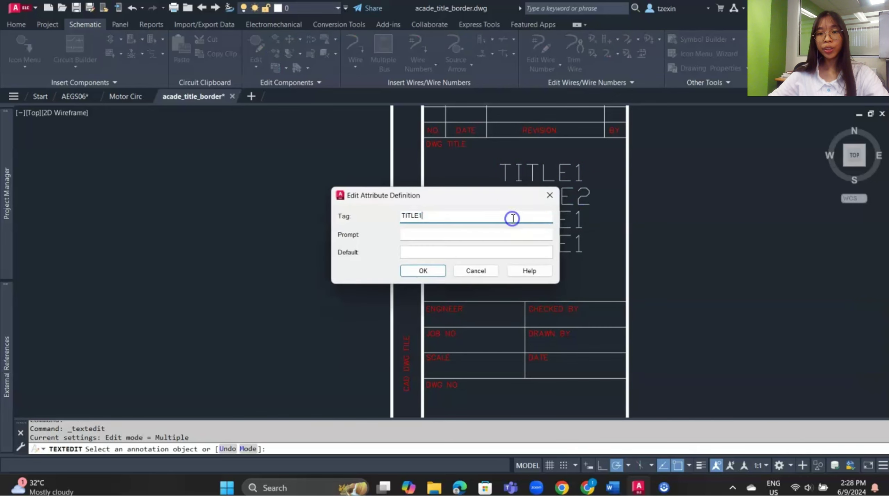
key(BackSpace)
text(3)
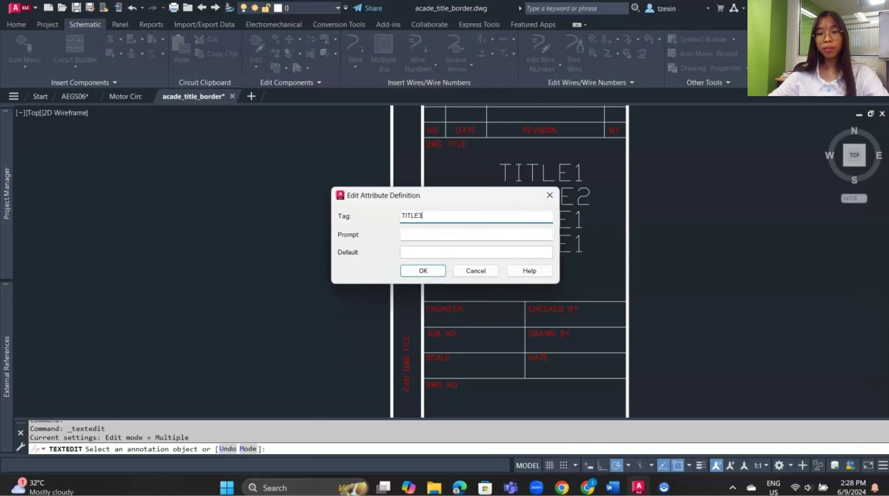
click(439, 268)
- Retag the fourth title line as TITLE4
click(536, 242)
click(496, 219)
key(BackSpace)
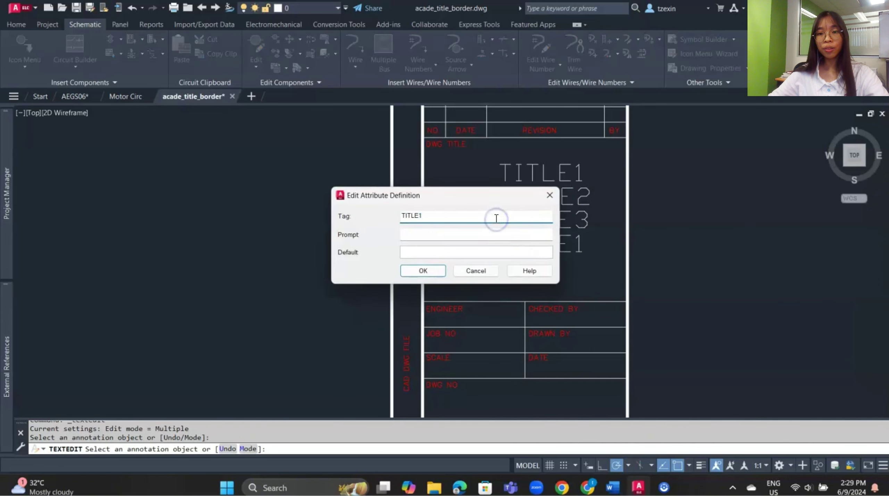
text(4)
click(483, 223)
click(431, 269)
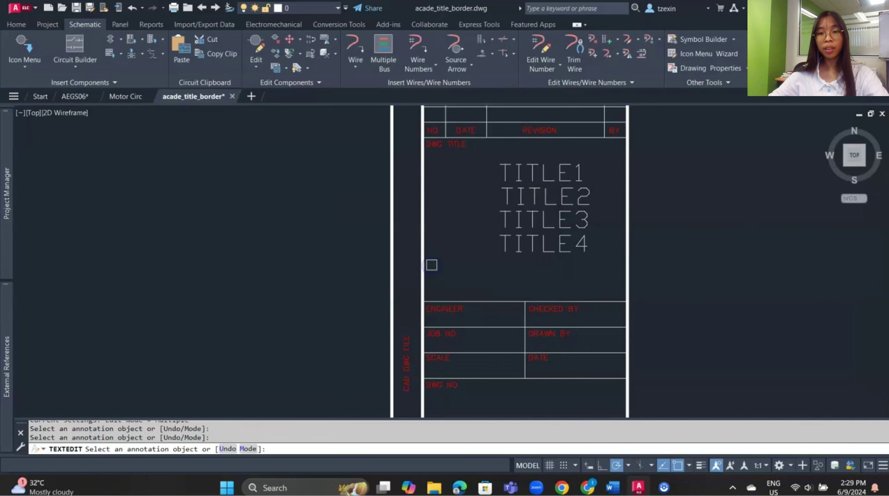
click(464, 294)
- Rename the SH# attribute right of OF to SHT
middle_drag(493, 371, 491, 230)
click(559, 303)
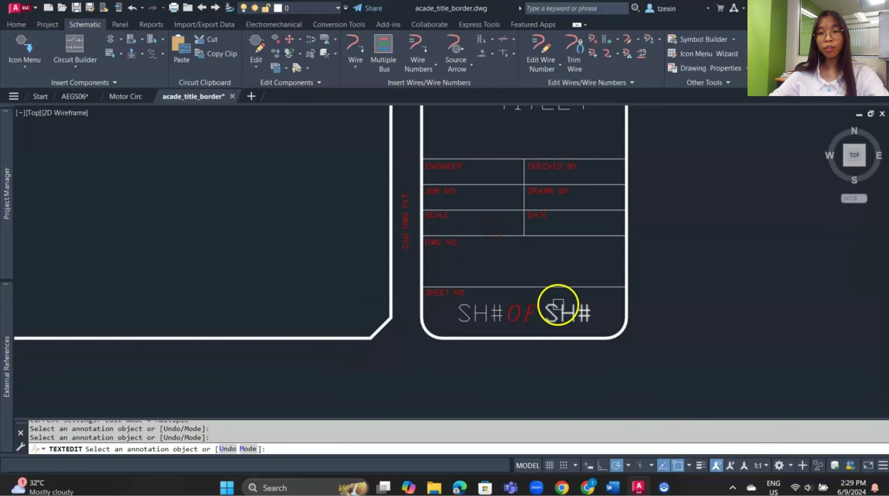
text(SHST)
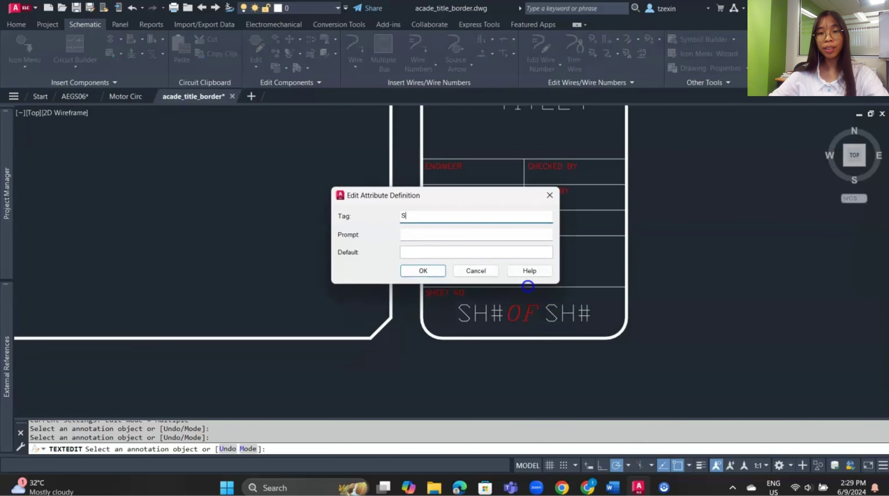
click(490, 321)
key(BackSpace)
key(BackSpace)
text(T)
click(437, 275)
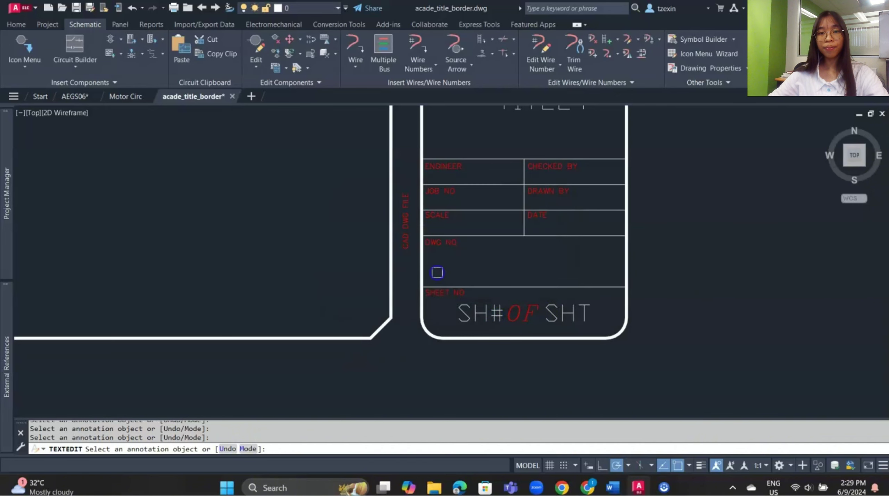
middle_drag(465, 217, 470, 290)
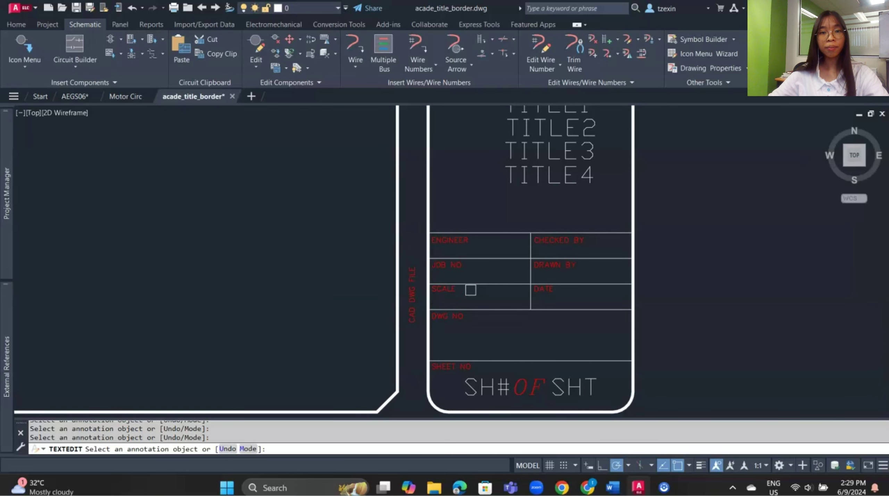
- Save the title border and start Title Block Setup for acade_title_border using the project WDT file
click(226, 173)
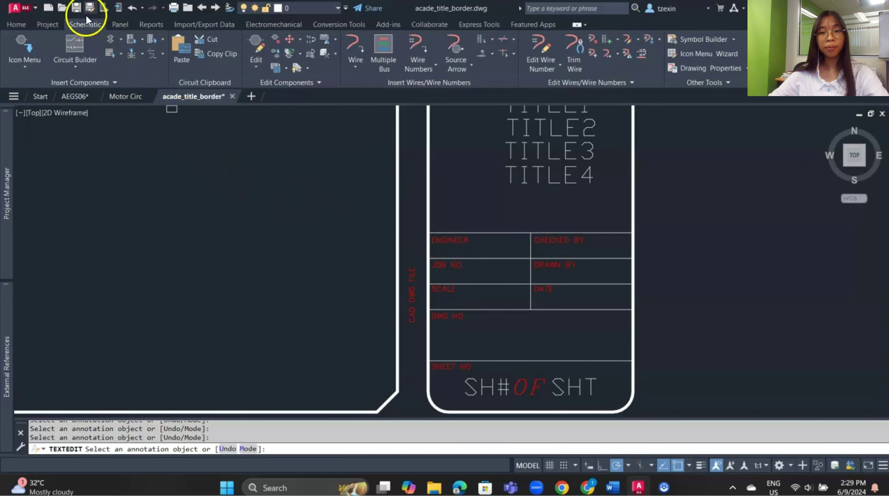
click(80, 7)
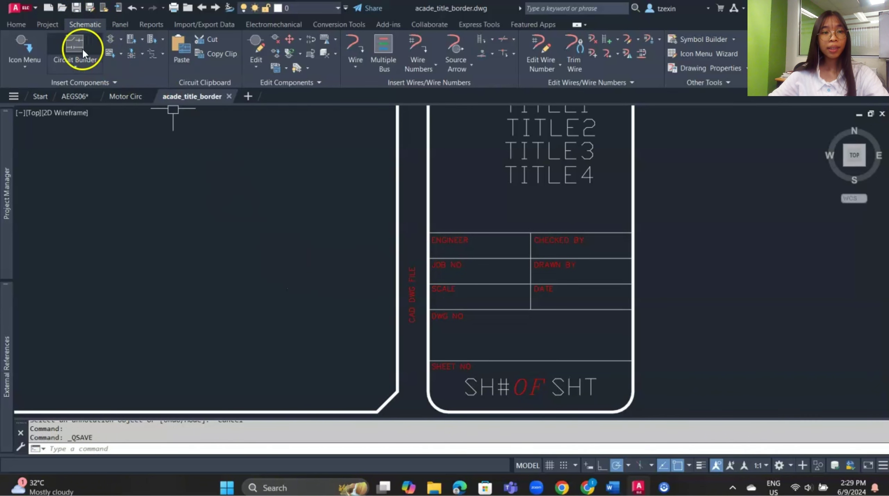
click(51, 26)
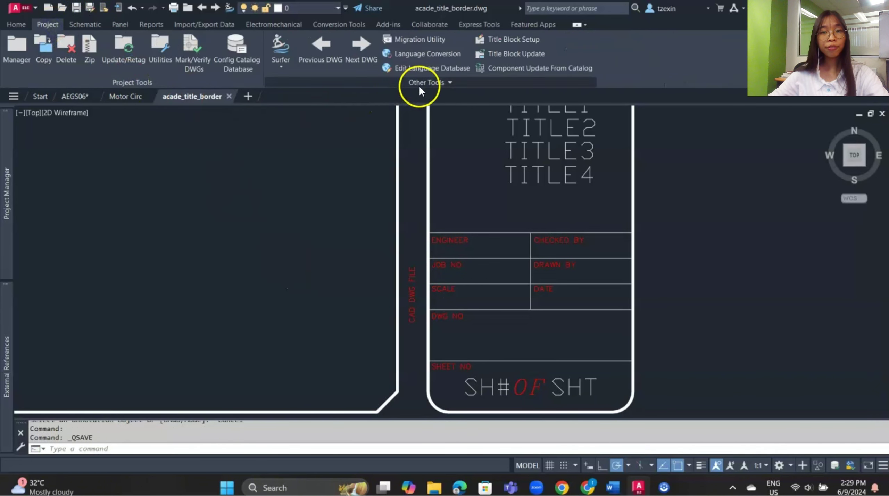
click(516, 45)
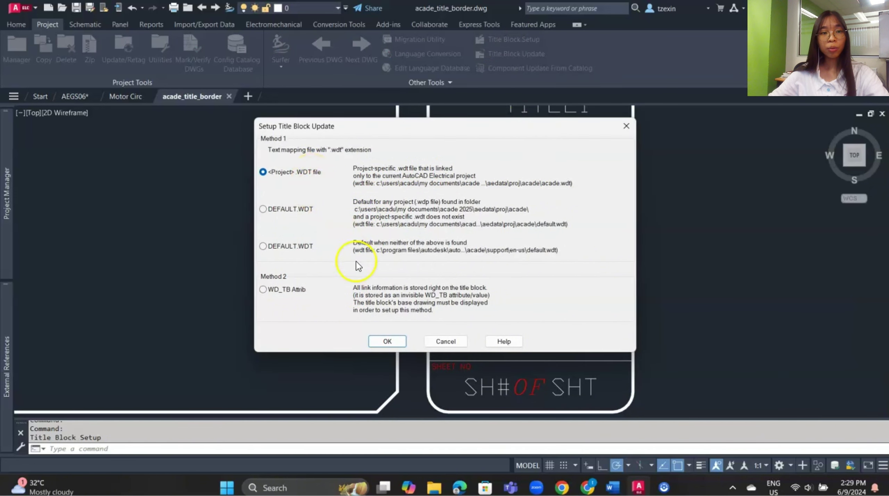
click(388, 341)
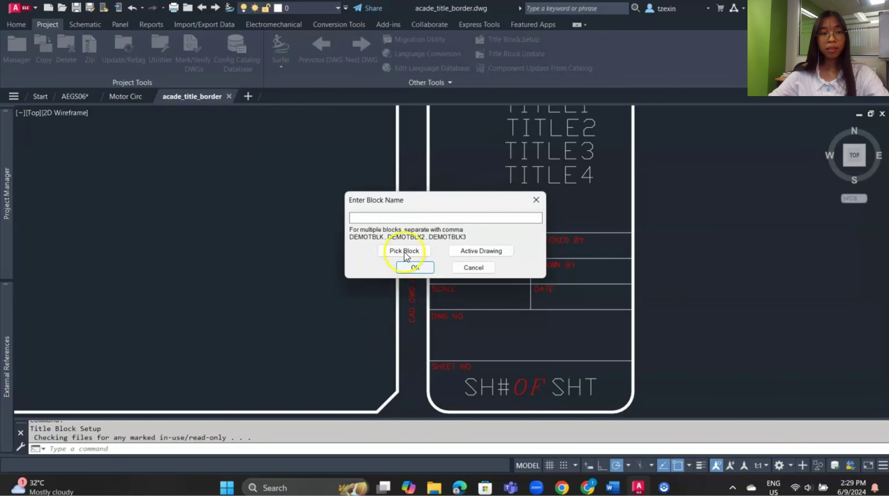
click(474, 252)
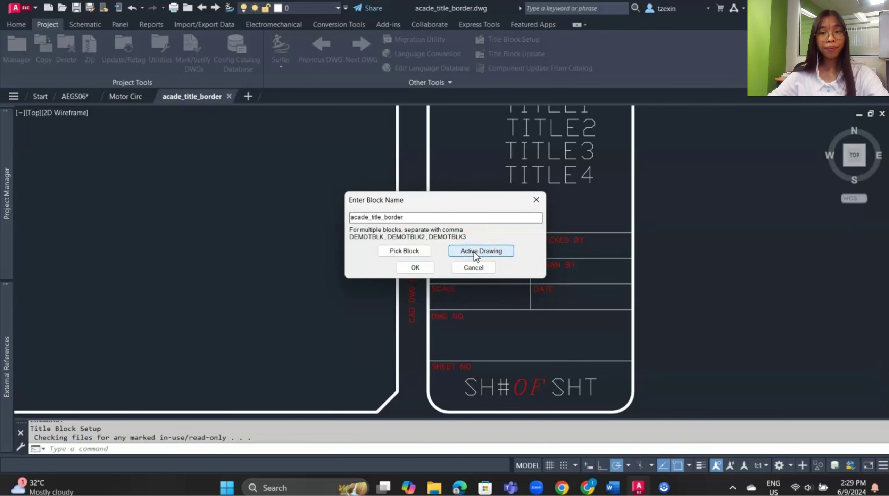
click(414, 269)
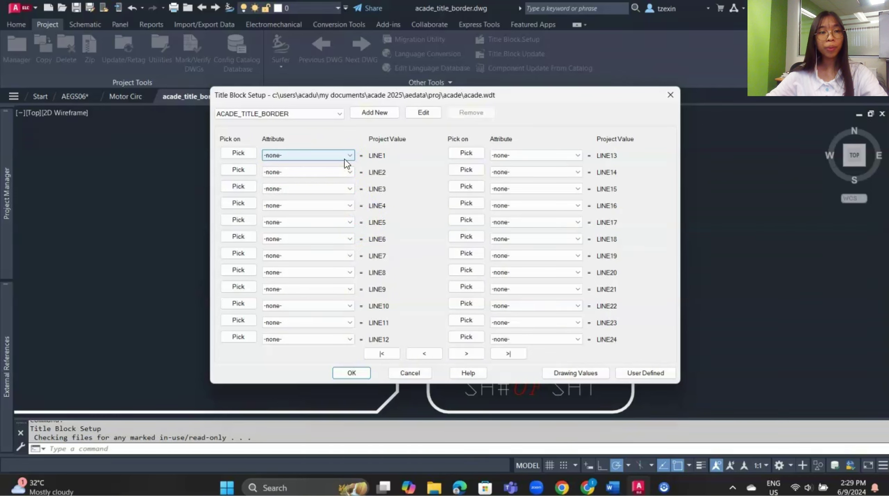
- Map TITLE1 to LINE1 and TITLE2 to LINE2
click(345, 159)
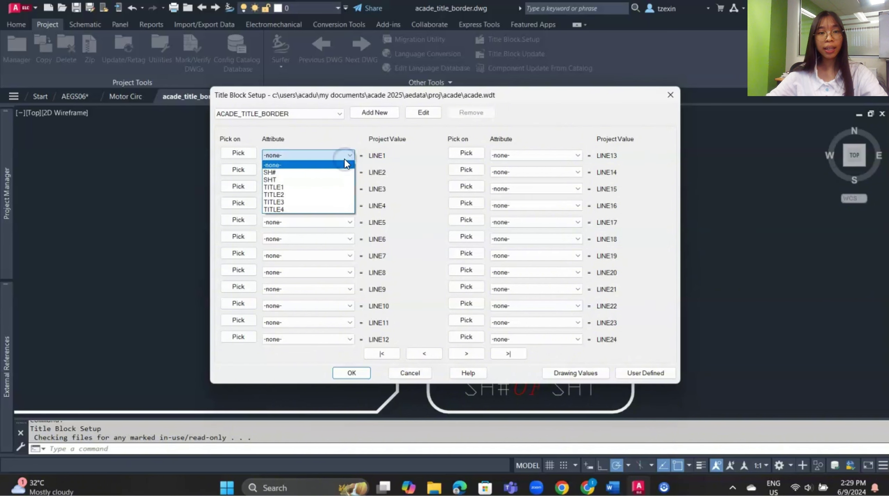
click(339, 187)
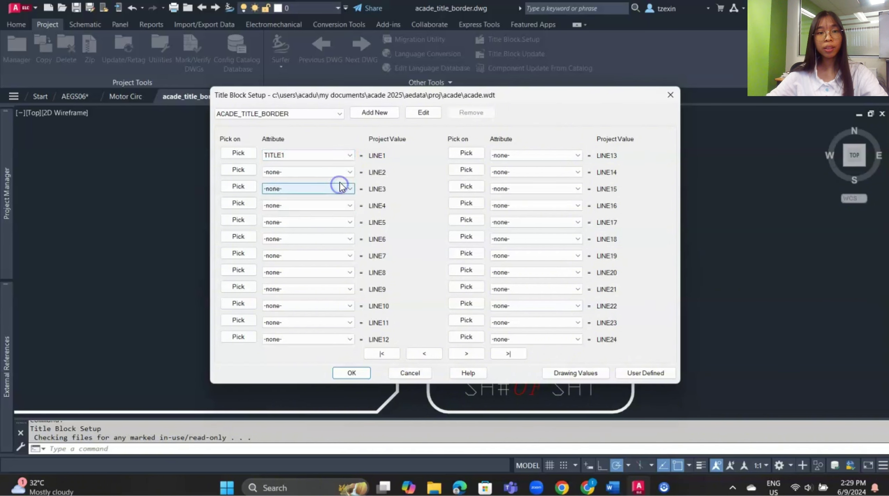
click(344, 173)
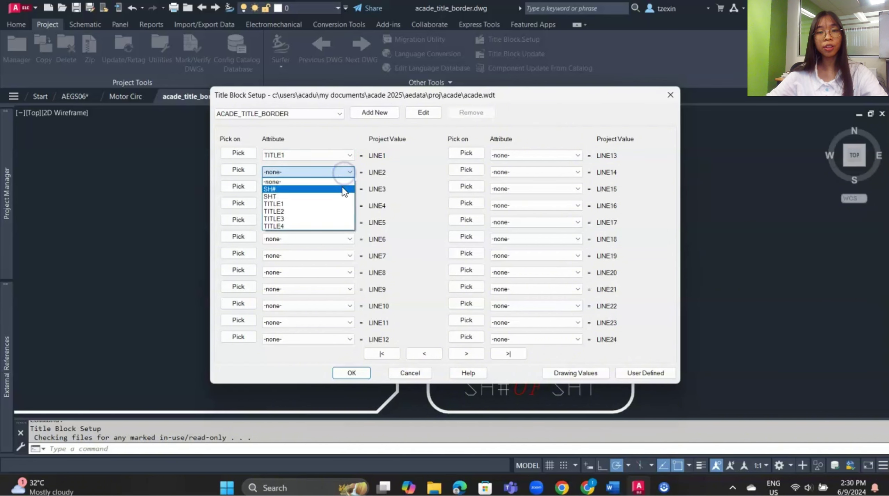
click(336, 208)
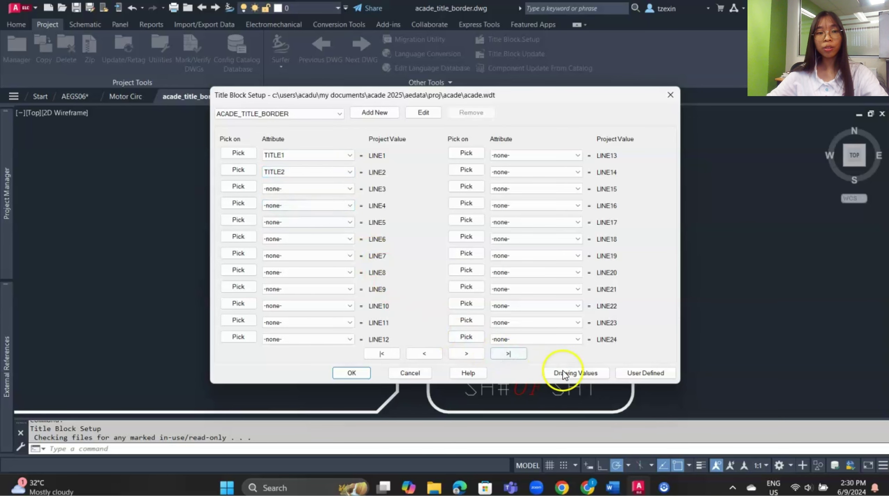
- Map TITLE3/TITLE4 to Drawing Descriptions 1–2, SH# to Sheet, SHT to Sheet Maximum
click(574, 375)
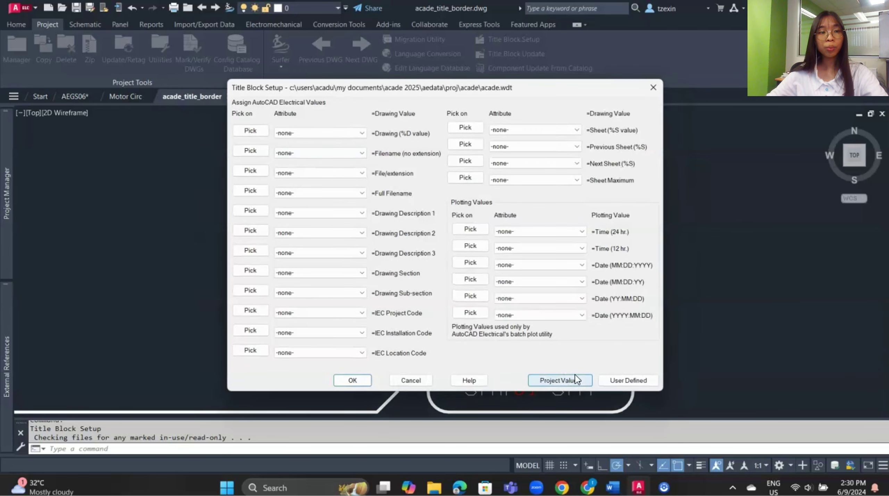
click(412, 219)
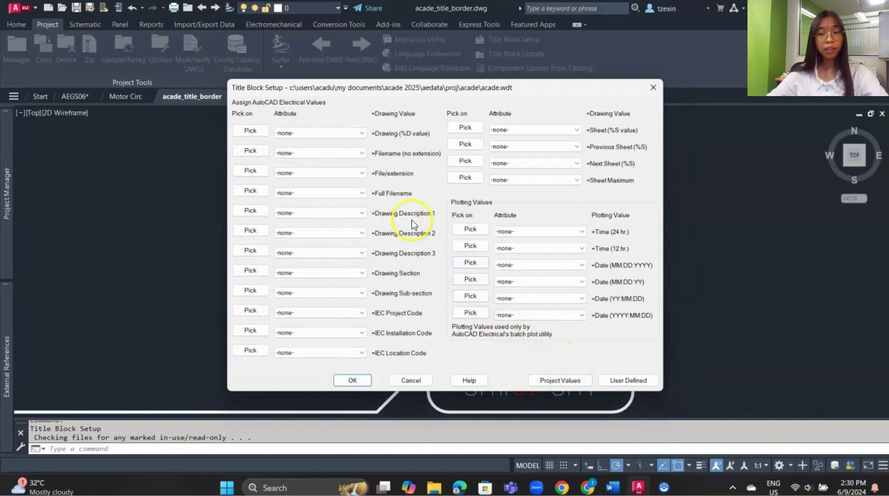
click(352, 212)
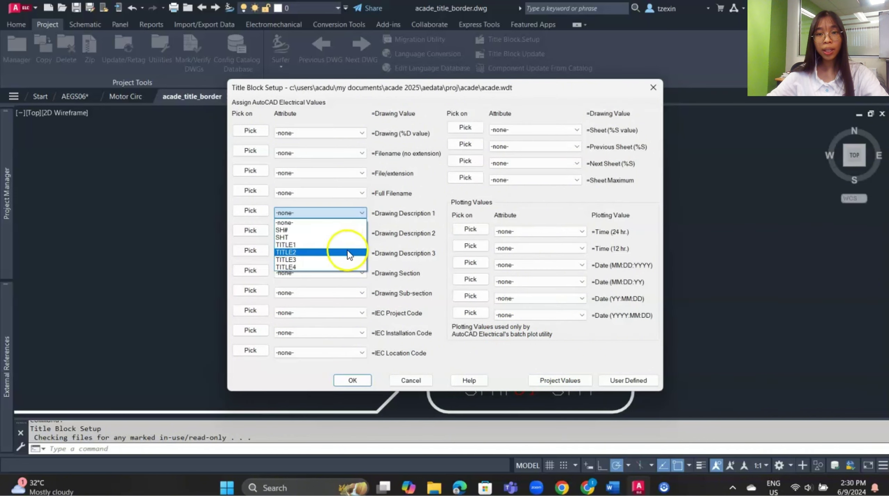
click(346, 257)
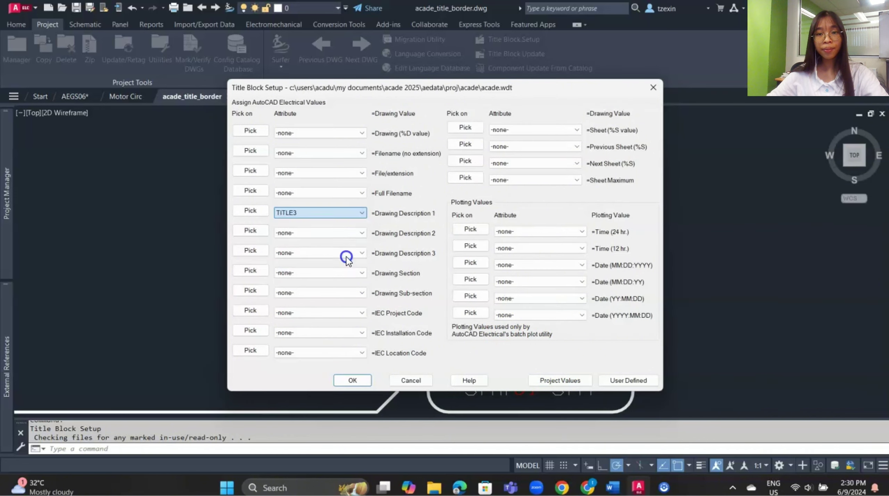
click(353, 233)
click(349, 285)
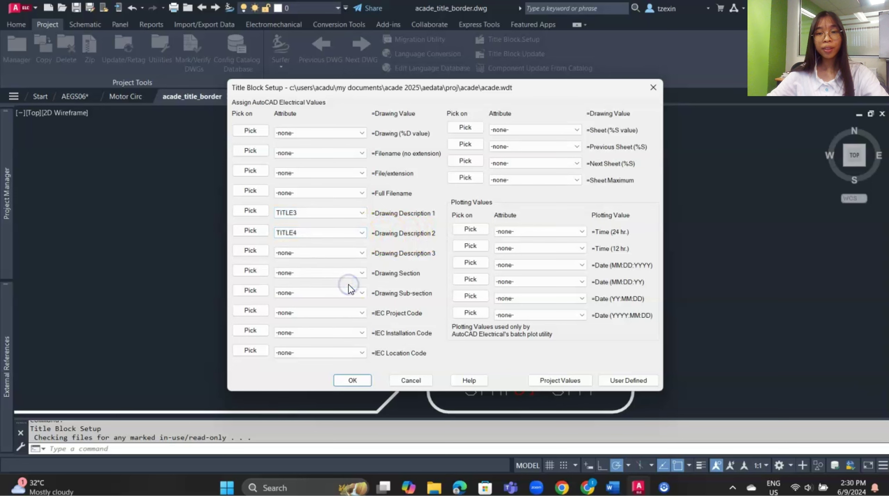
click(564, 132)
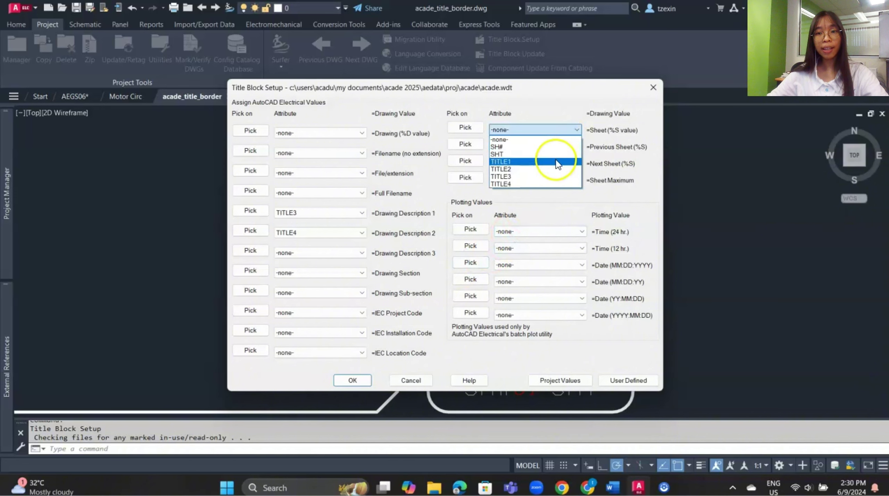
click(560, 149)
click(556, 179)
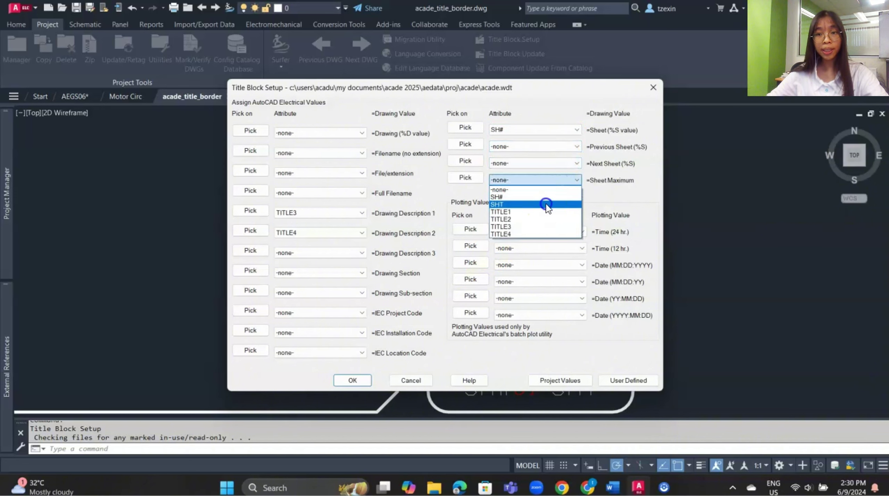
click(546, 204)
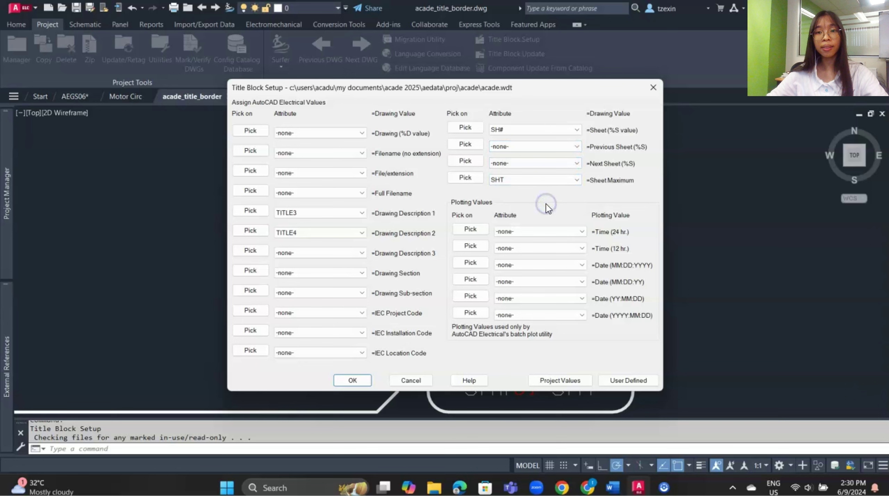
- Save the title block mapping and the title border drawing, then start a new drawing
click(348, 380)
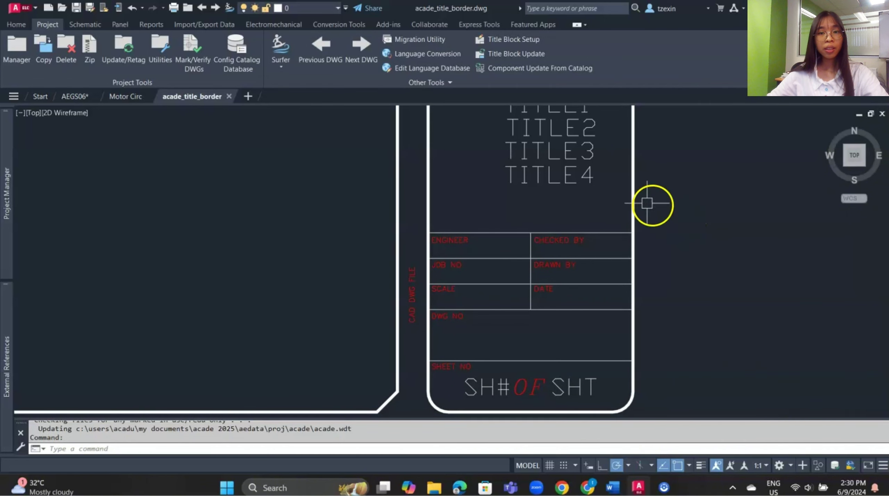
click(76, 7)
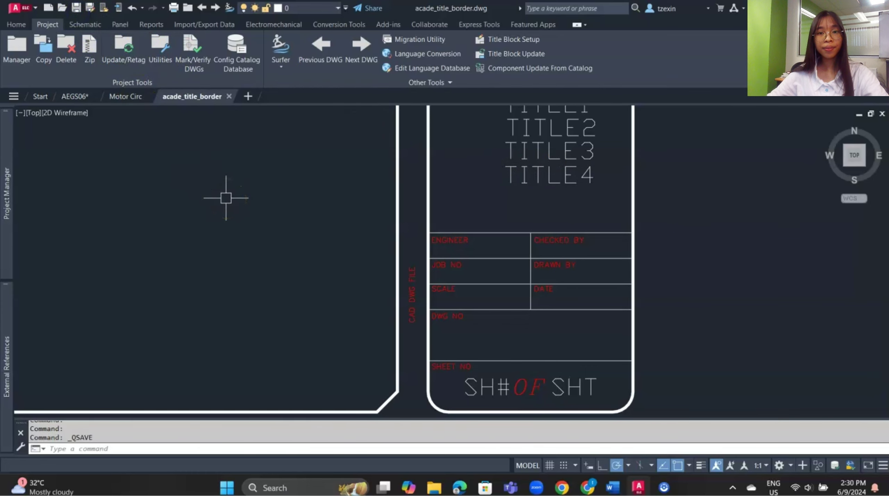
click(248, 97)
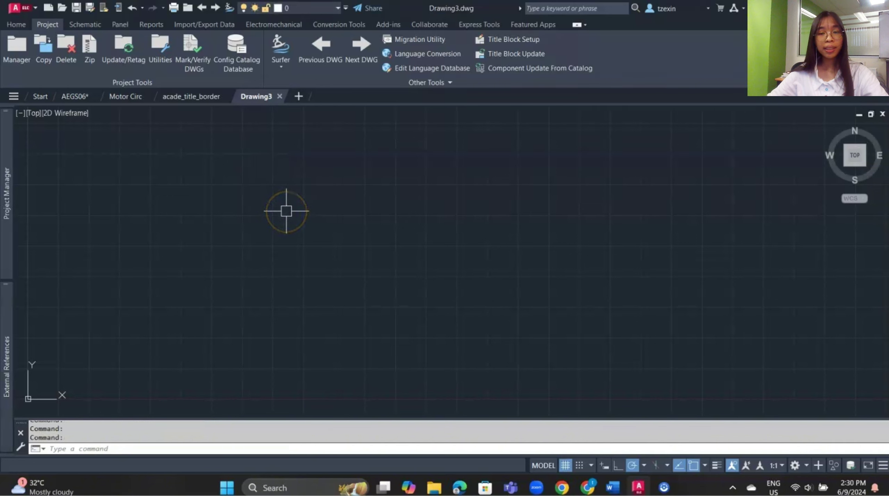
- Insert acade_title_border from the Proj\ACADE folder at the snapped corner of Drawing3
text(l)
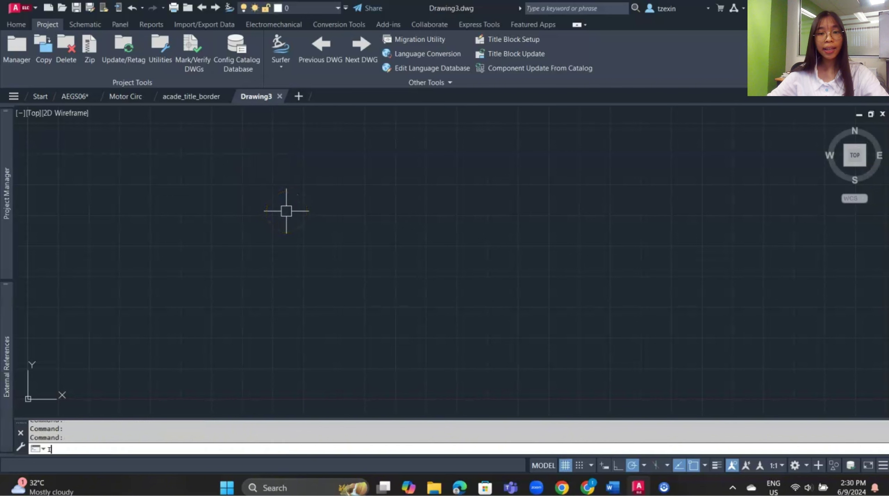
text(NSERT)
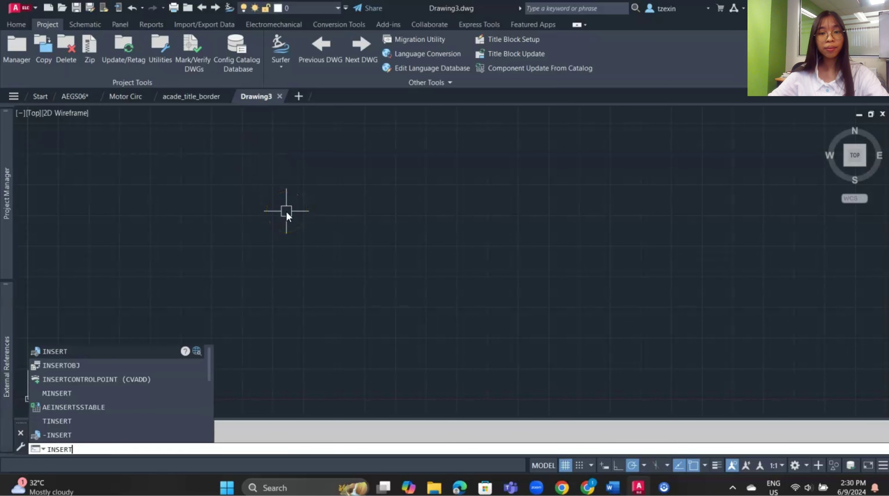
key(Return)
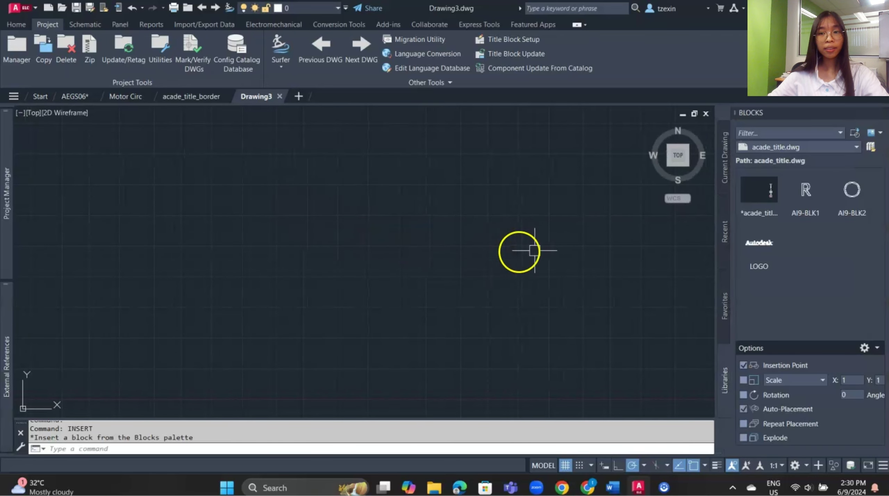
click(785, 148)
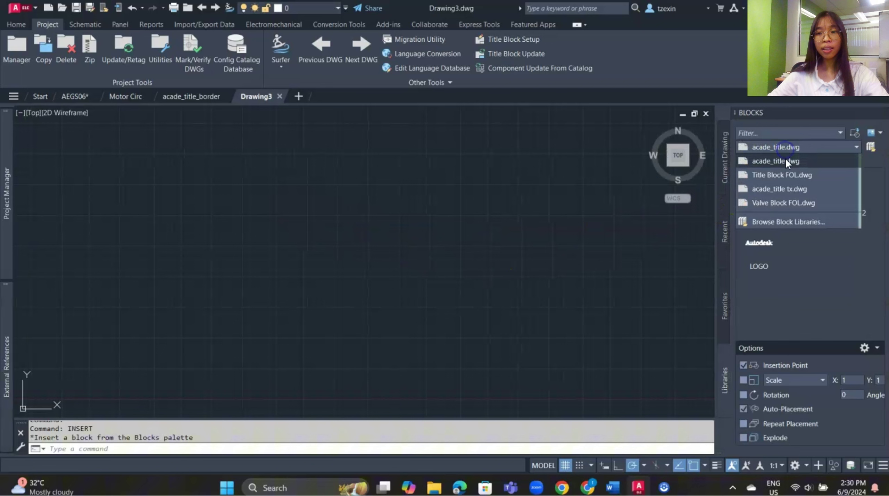
click(793, 222)
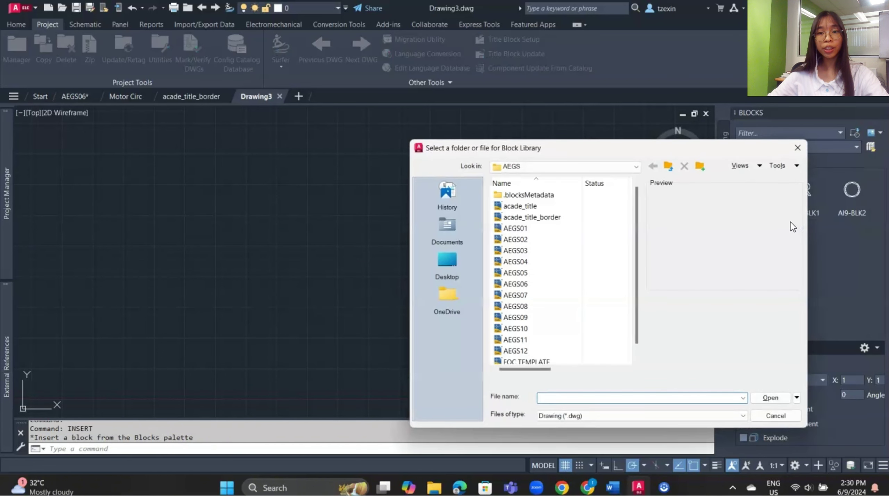
click(566, 166)
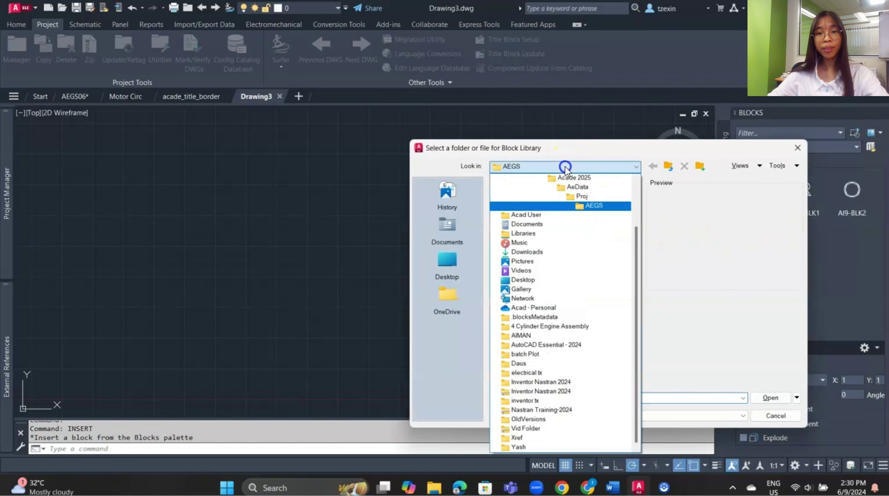
click(570, 191)
double_click(571, 195)
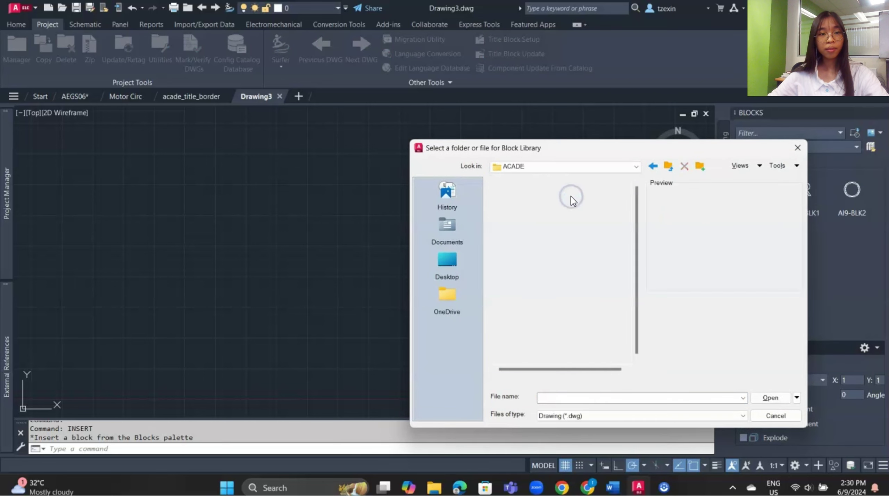
click(571, 196)
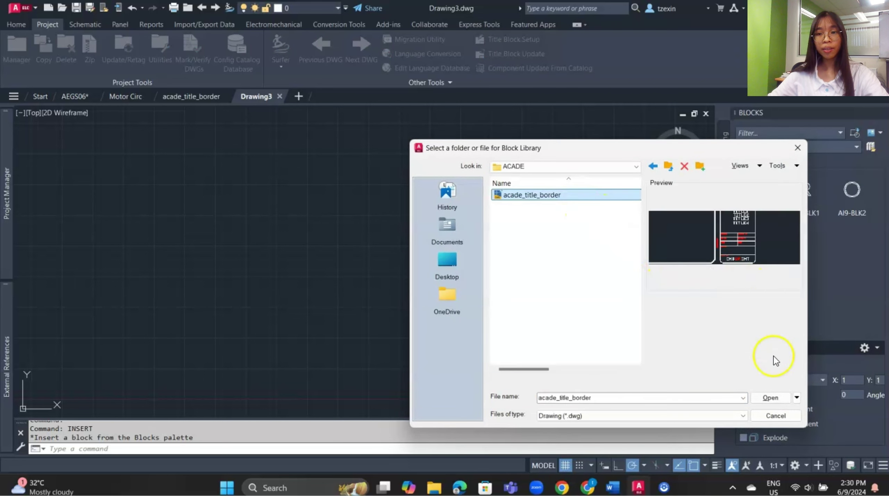
click(762, 397)
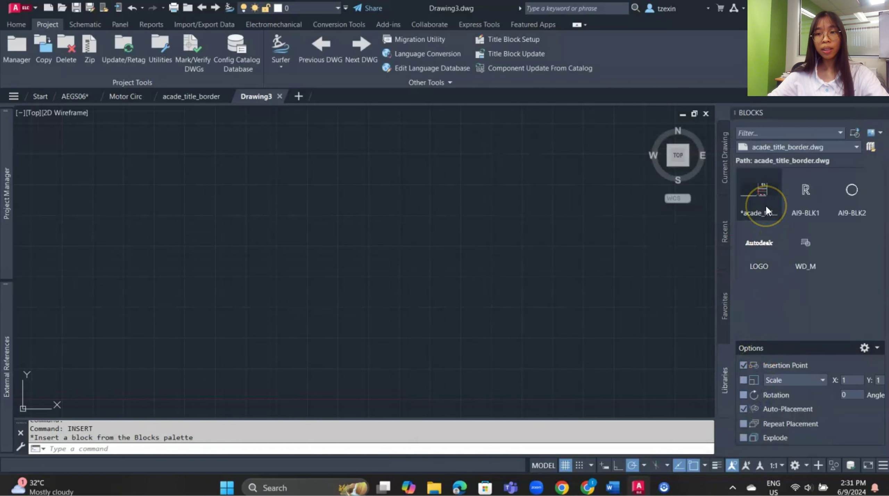
click(766, 206)
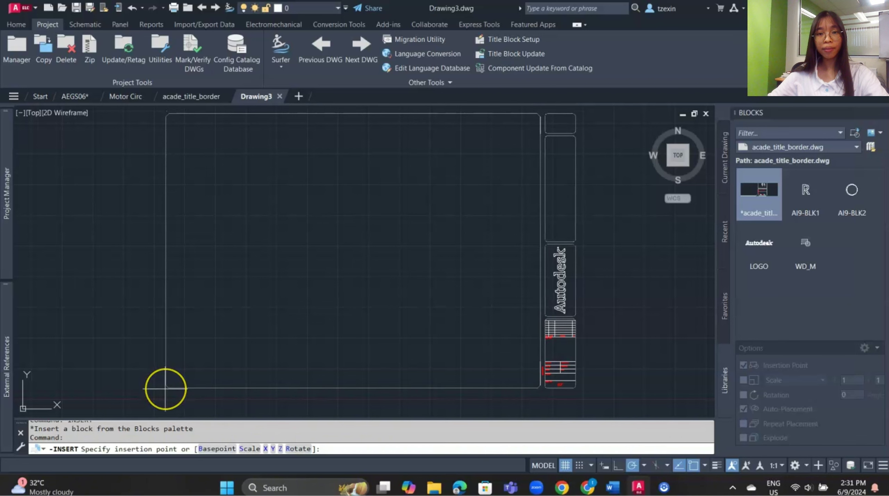
click(165, 388)
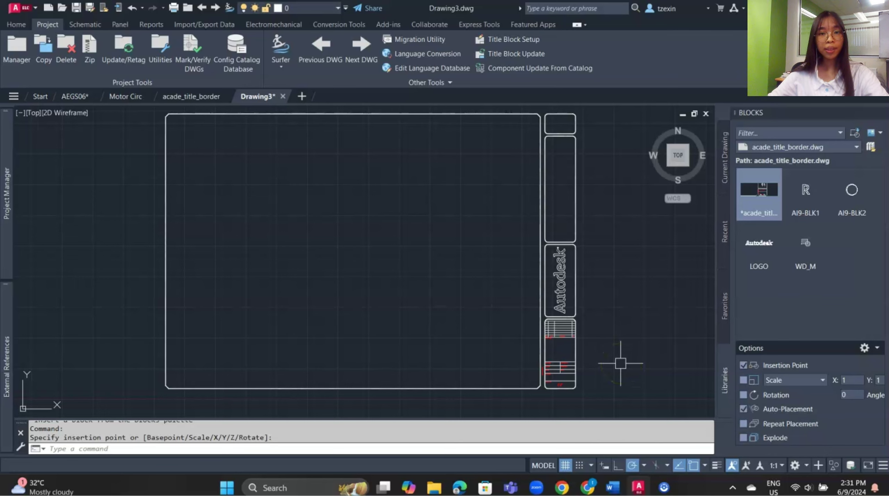
click(85, 23)
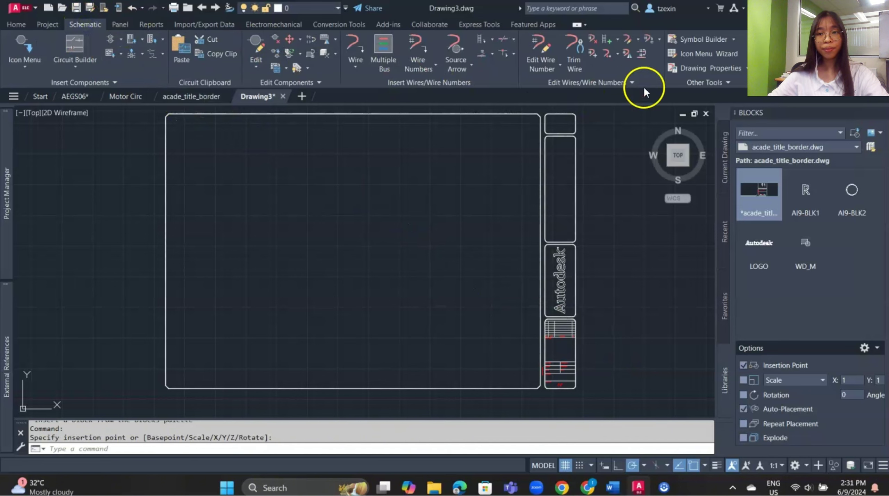
click(741, 68)
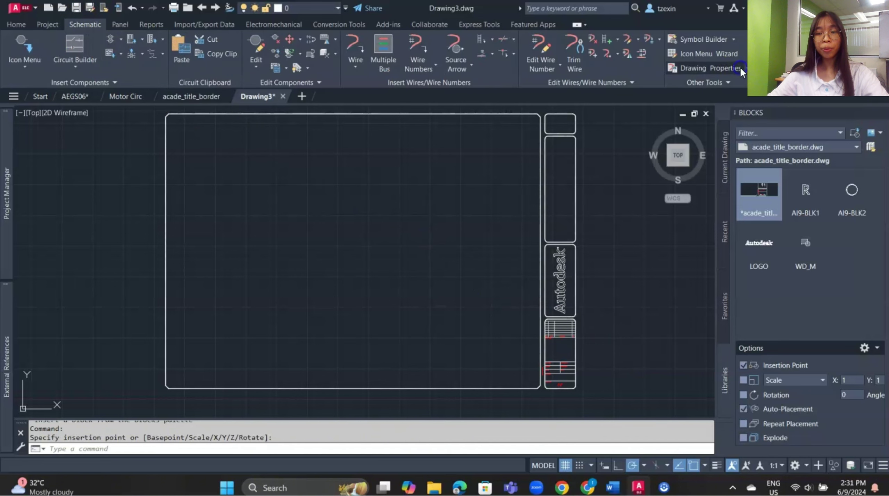
click(389, 298)
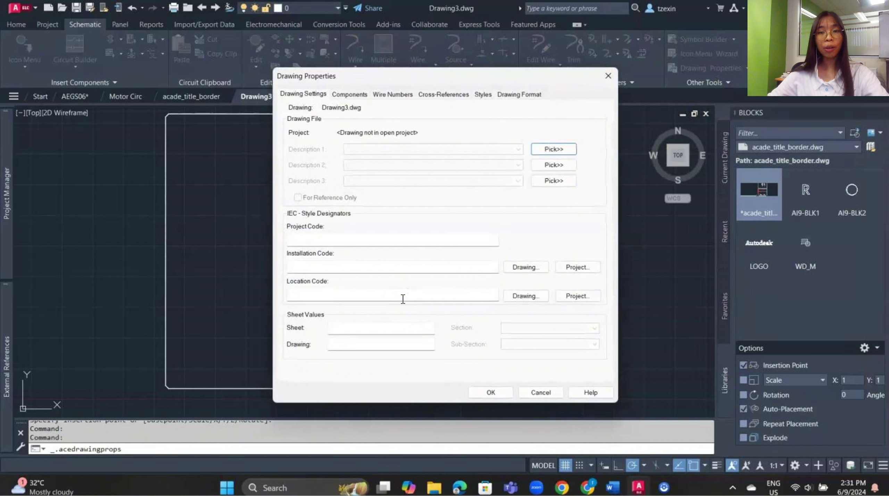
click(361, 93)
click(395, 96)
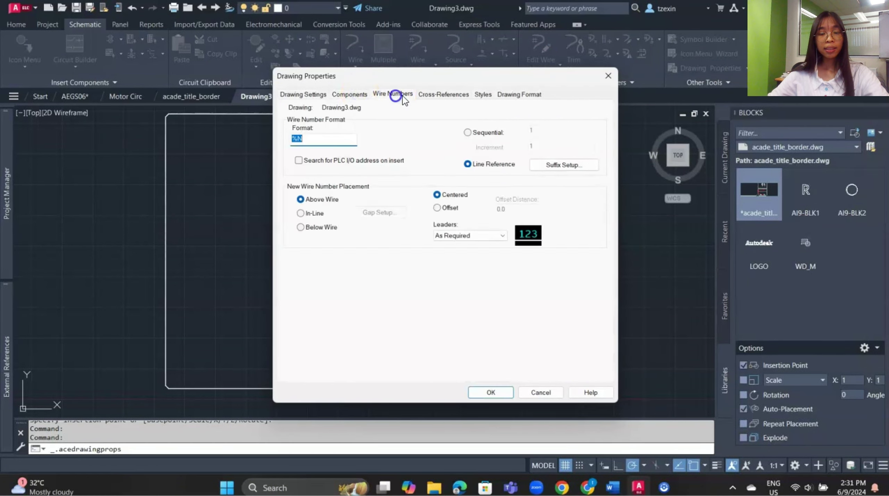
click(438, 94)
click(485, 93)
click(519, 94)
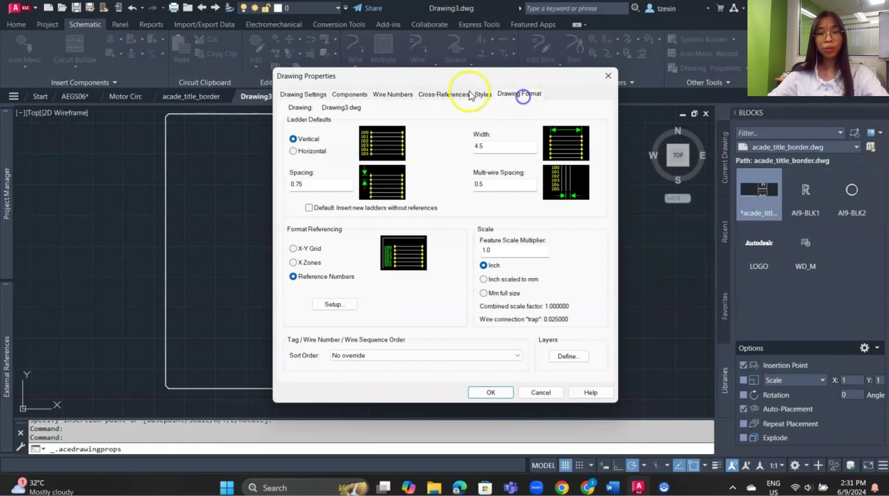
click(314, 95)
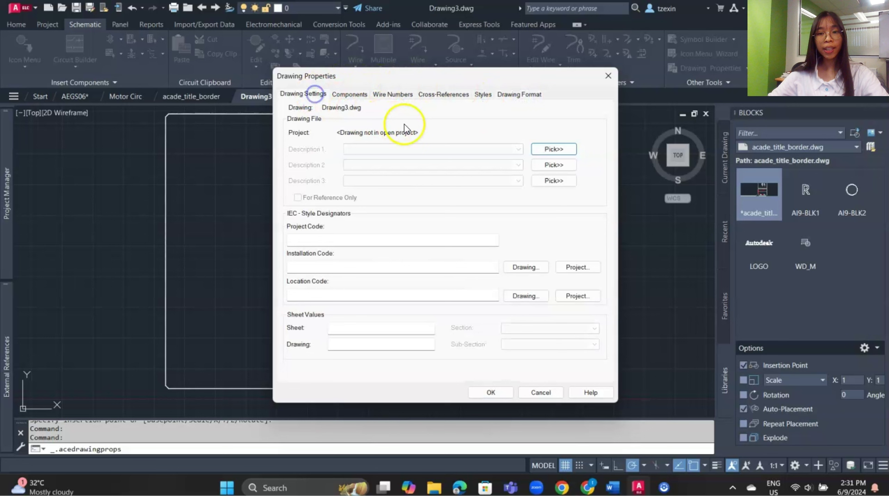
click(491, 392)
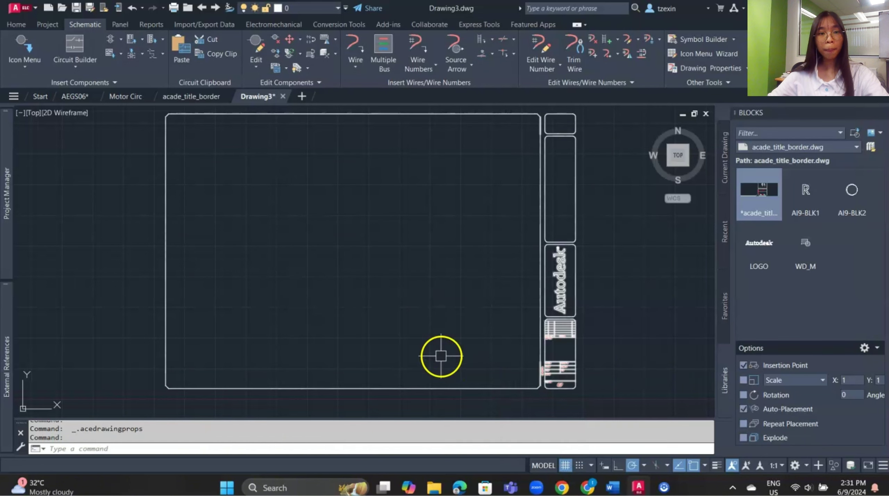
- Save Drawing3 as the Drawing Template ACADE_TEMPLATE.dwt, accepting the default template options
click(89, 8)
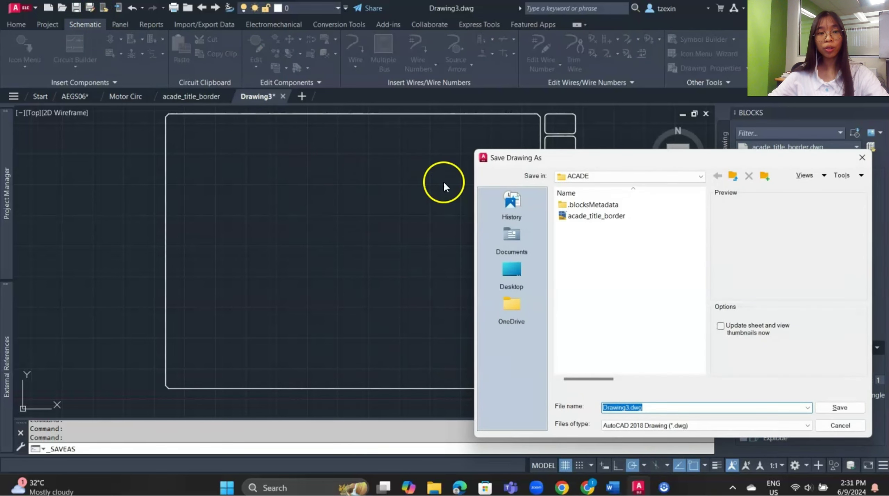
click(648, 424)
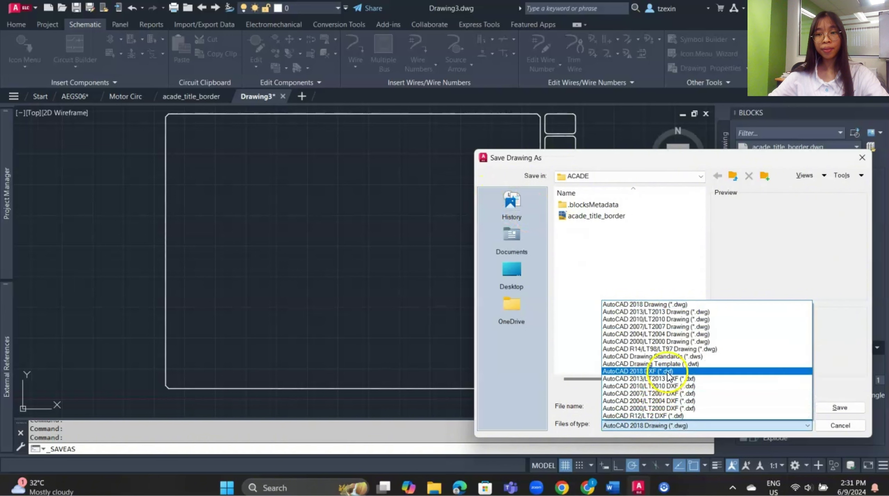
click(670, 364)
key(BackSpace)
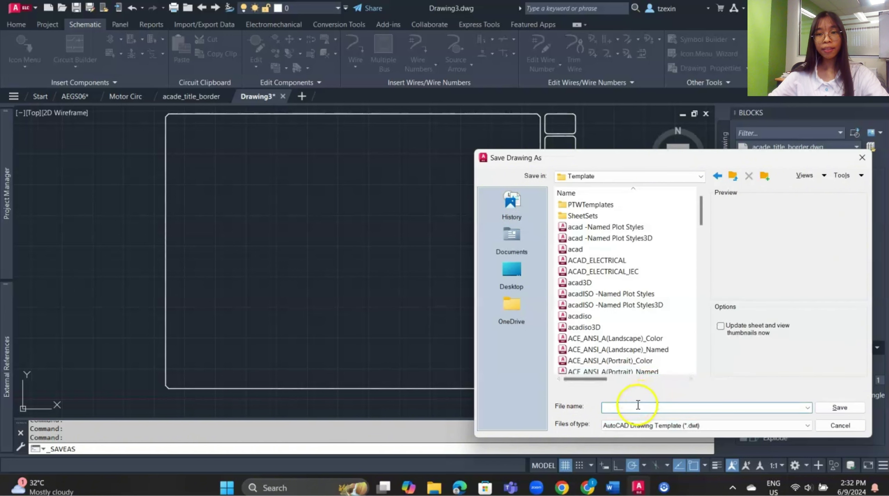
text(acade)
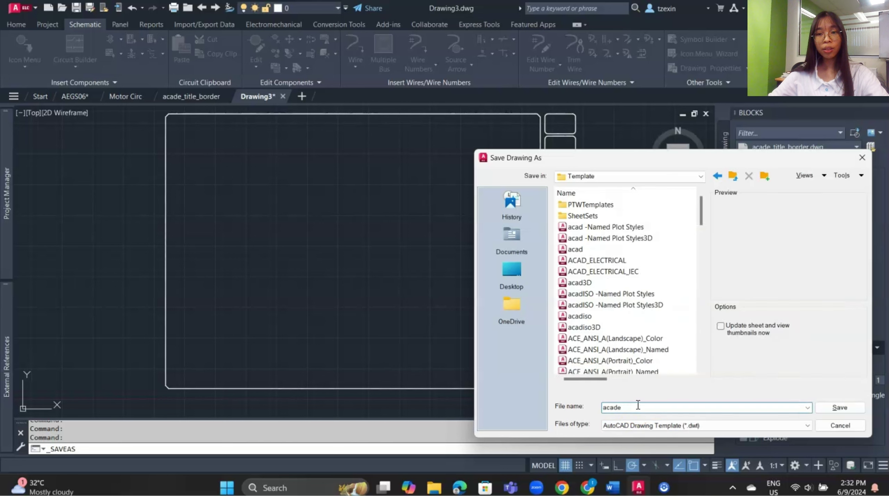
key(BackSpace)
key(BackSpace)
key(BackSpace)
key(BackSpace)
key(BackSpace)
text(ACAD)
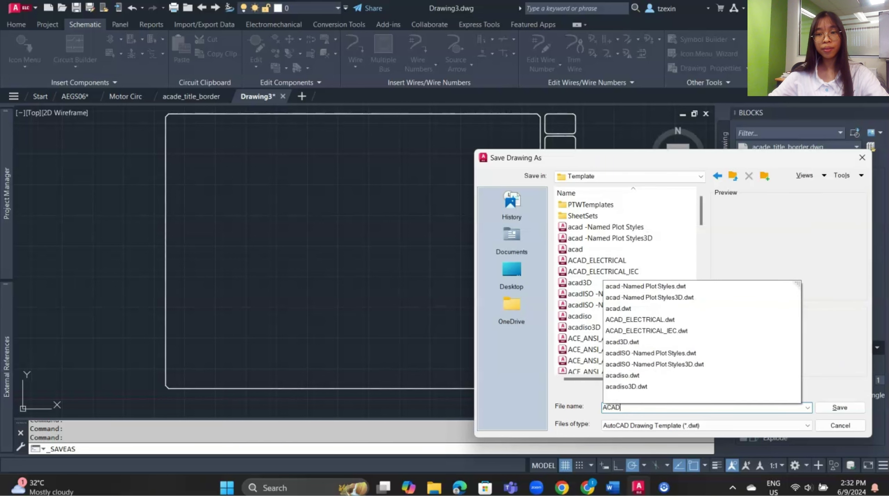
text(E_TEMPLATE)
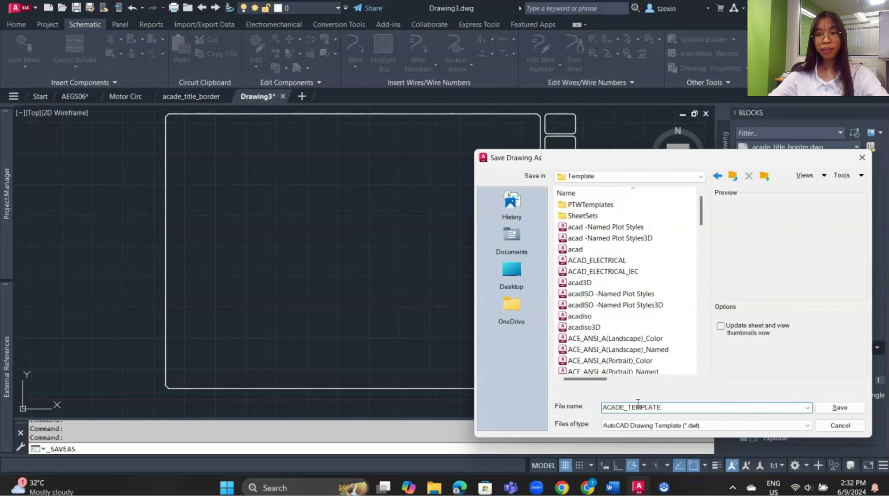
click(840, 407)
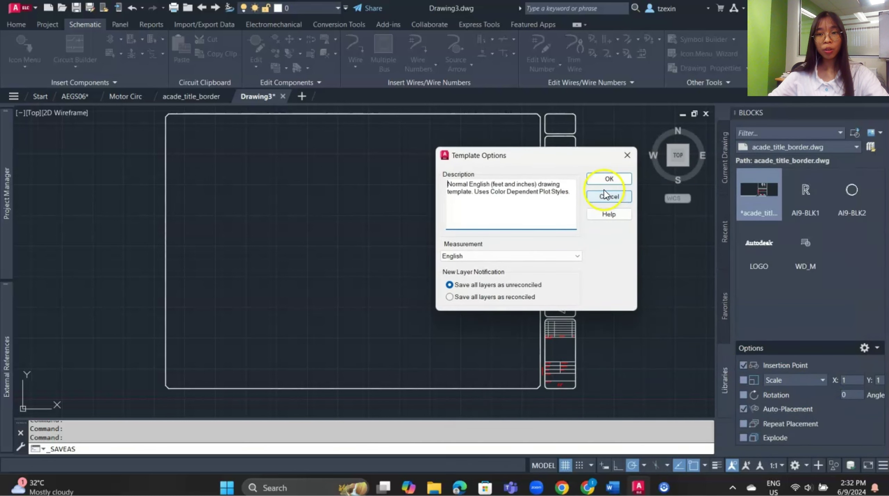
click(605, 180)
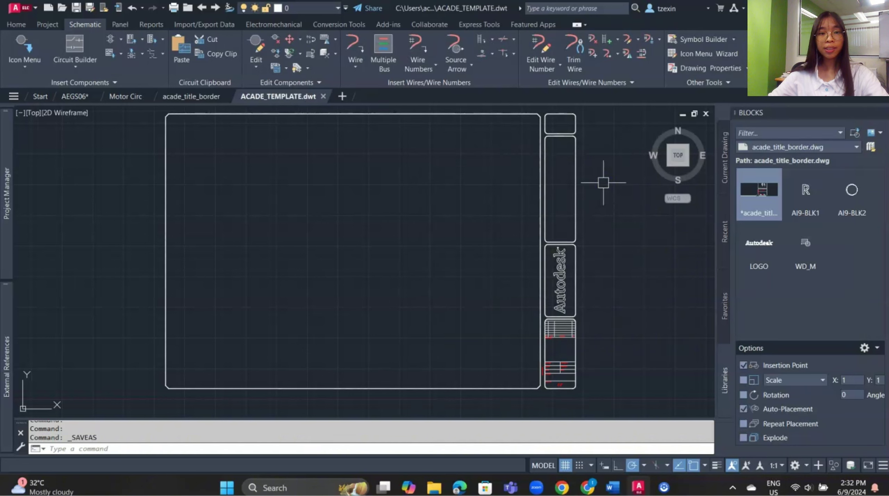
- Close the ACADE_TEMPLATE drawing and select the ACADE project in Project Manager
click(323, 96)
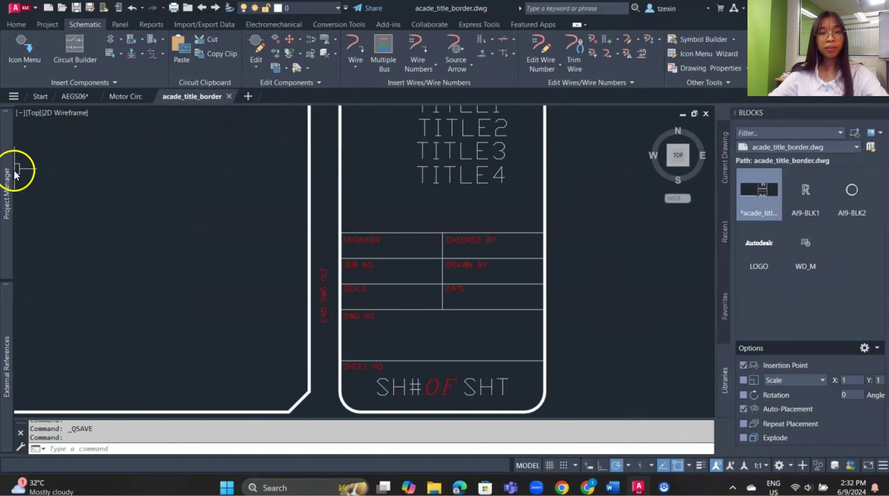
mouse_move(7, 177)
scroll(97, 195, up, 1)
click(71, 163)
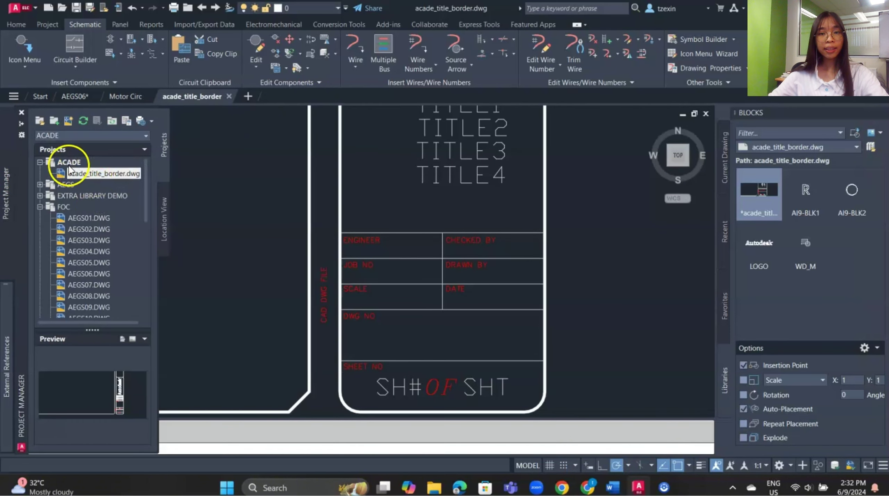
- Create drawing ACADE01 from ACADE_TEMPLATE and accept the project default settings
click(68, 120)
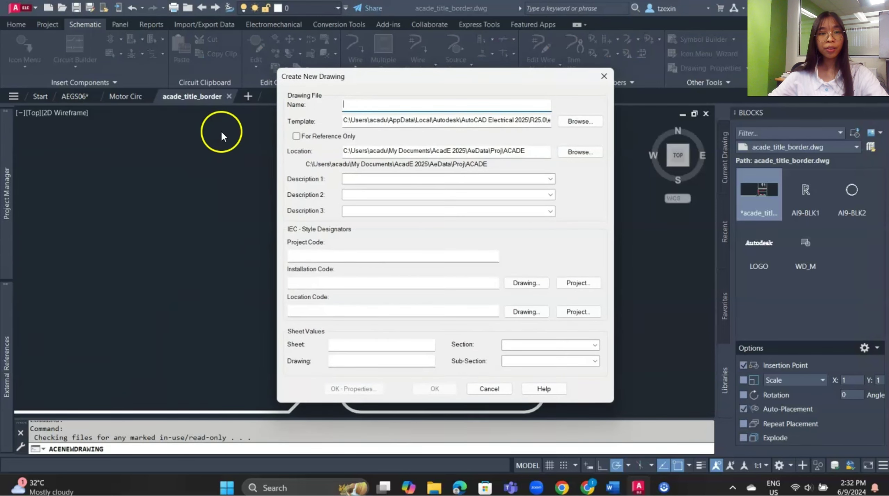
click(381, 107)
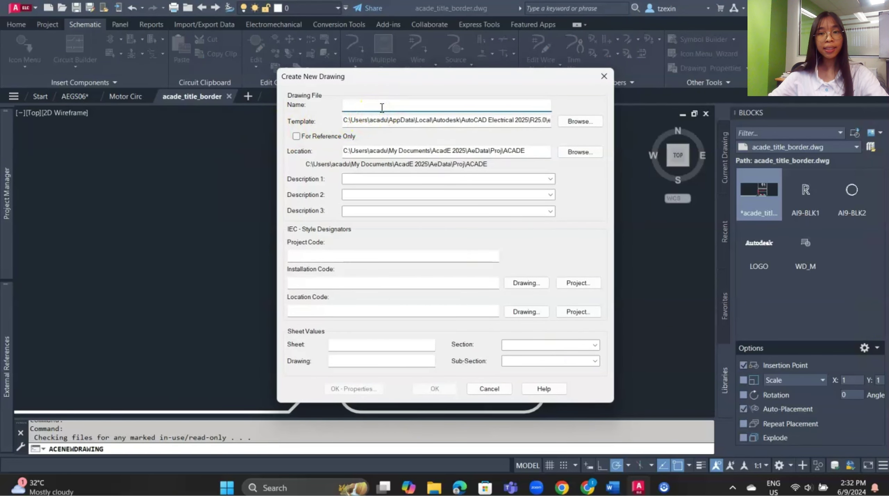
text(A)
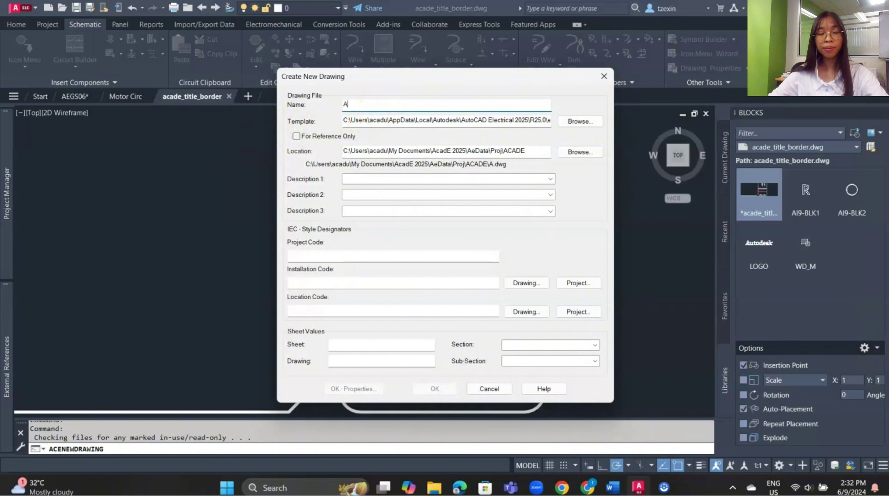
text(CADE01)
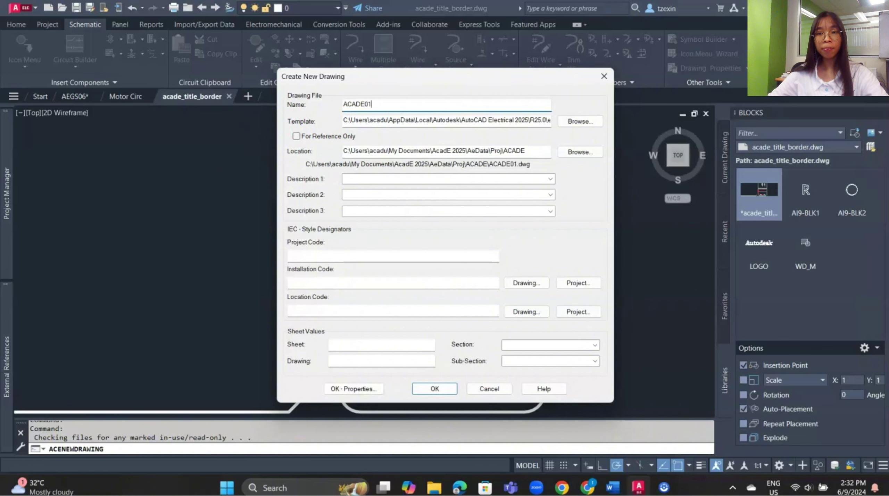
click(572, 120)
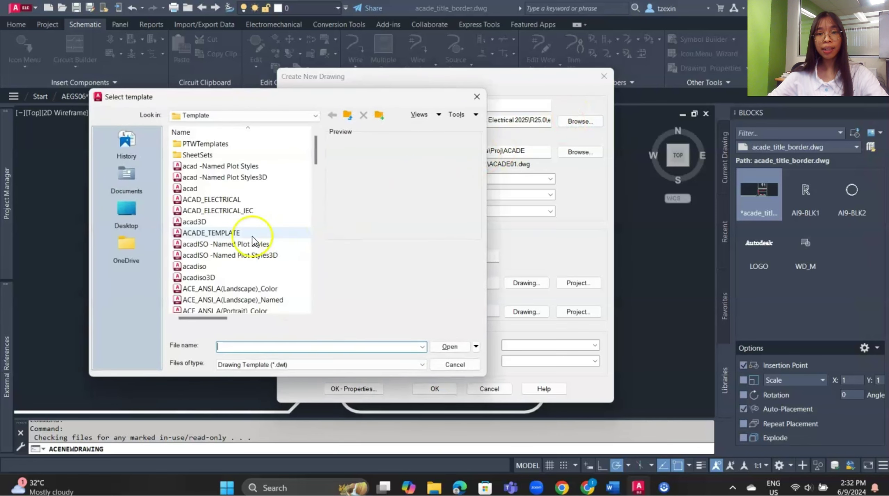
click(230, 233)
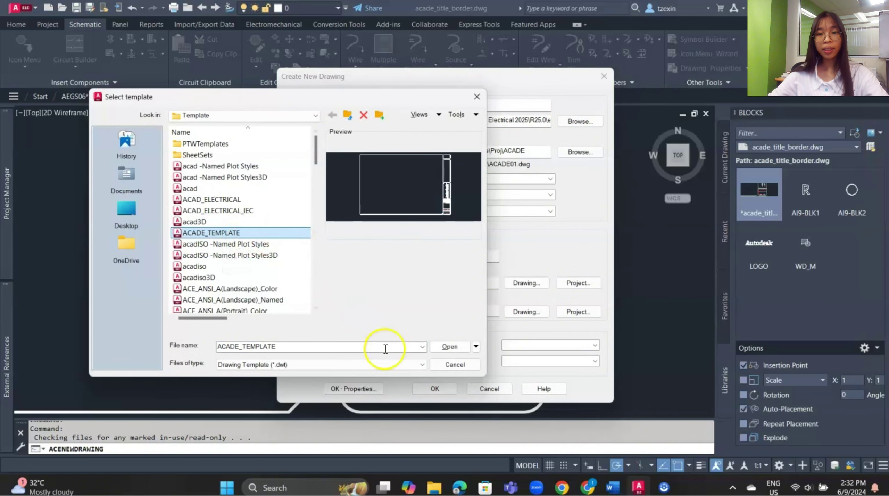
click(443, 347)
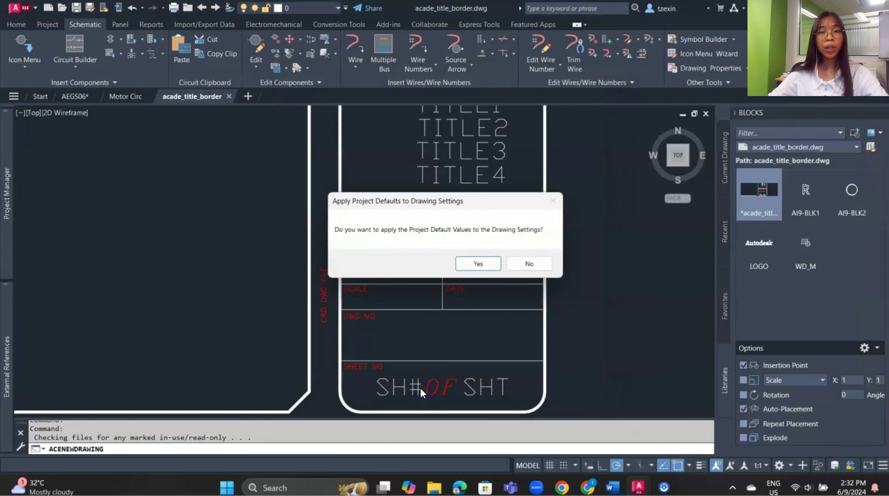
click(478, 265)
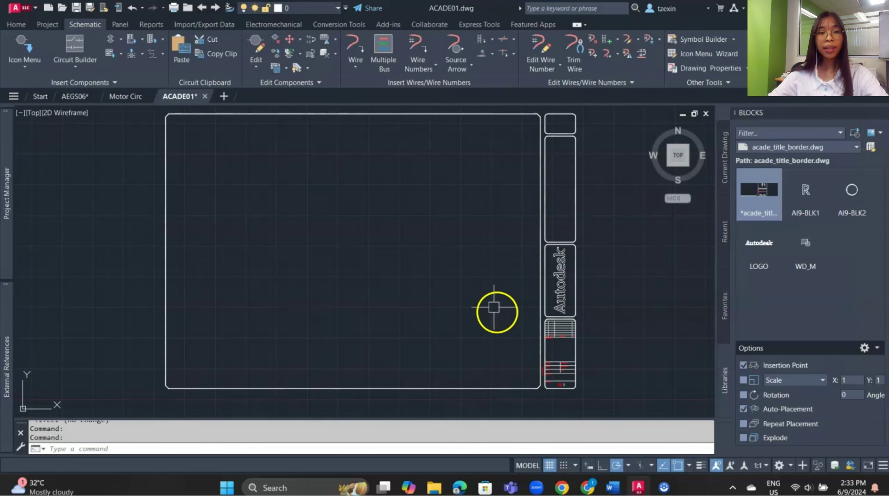
- Enter 'FOC' as Line1 and 'AUTOCAD ELECTRICAL' as Line2 of the ACADE project descriptions
scroll(592, 396, up, 5)
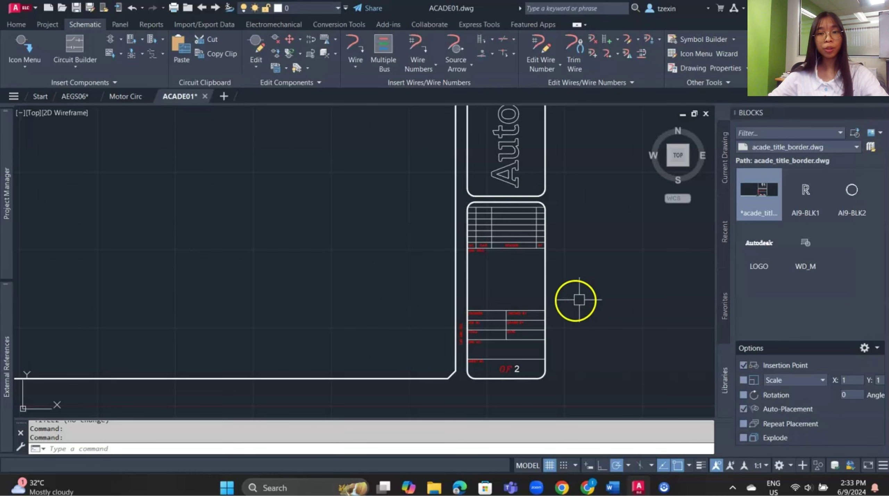
mouse_move(7, 196)
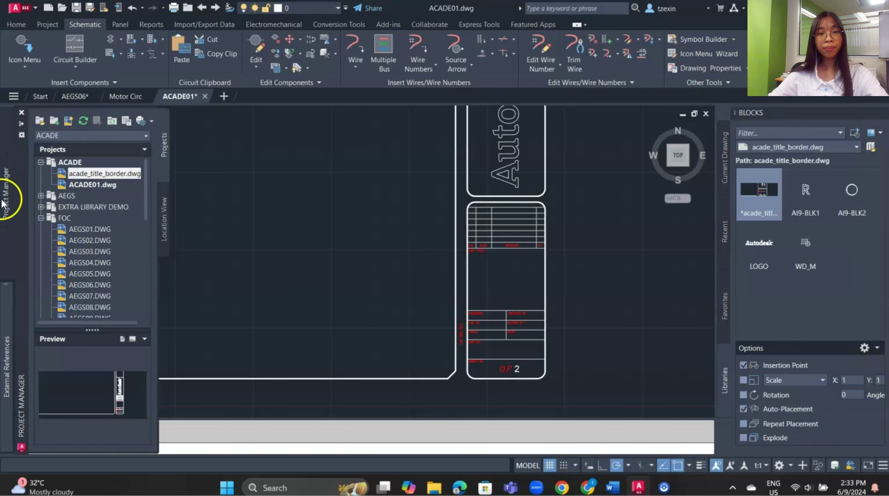
right_click(72, 163)
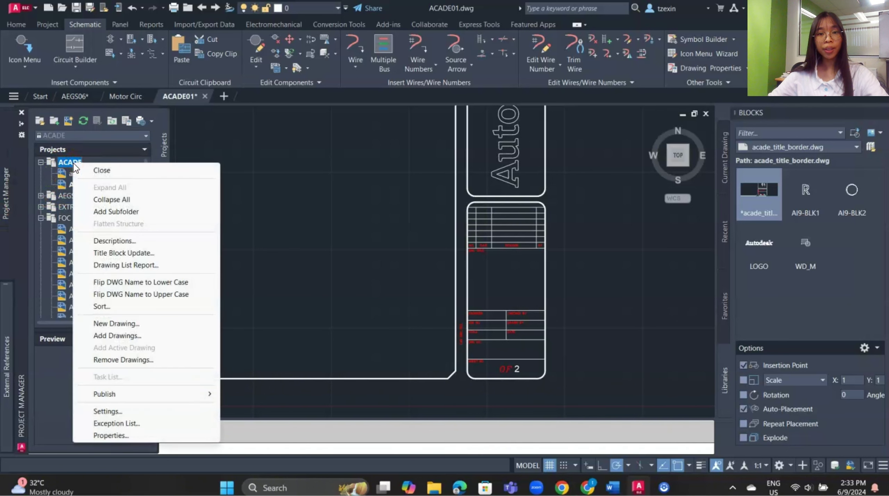
click(127, 238)
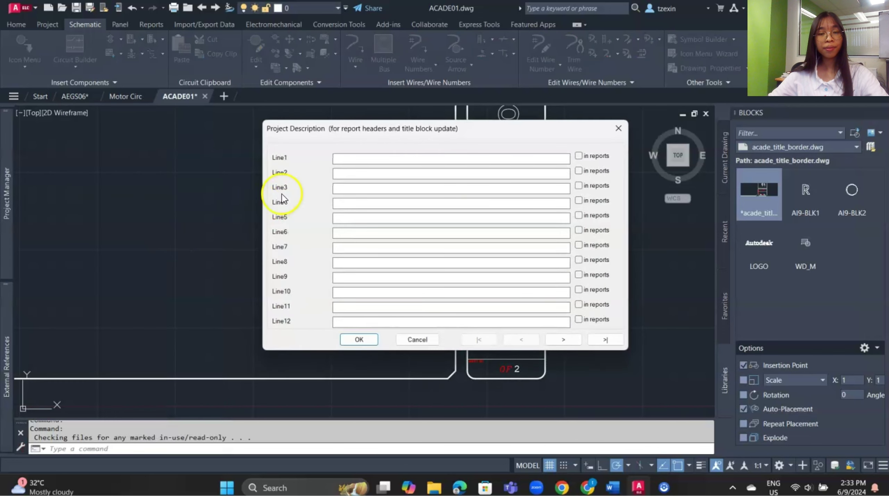
click(349, 163)
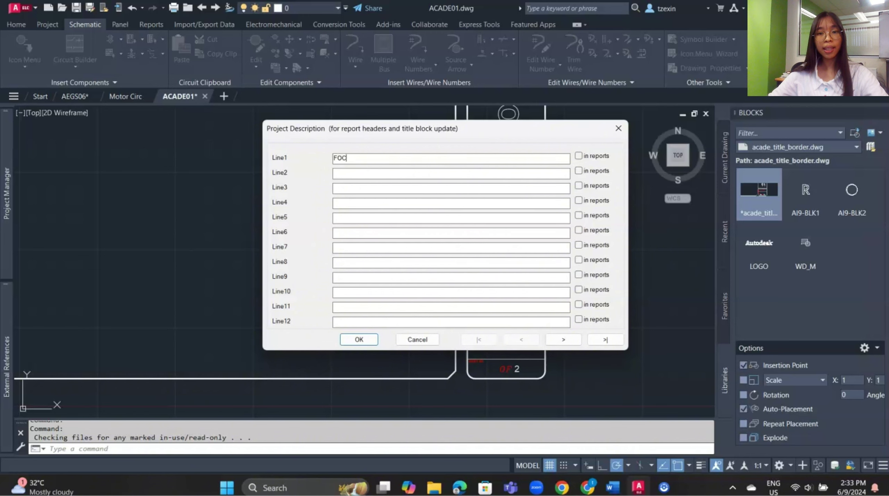
click(339, 174)
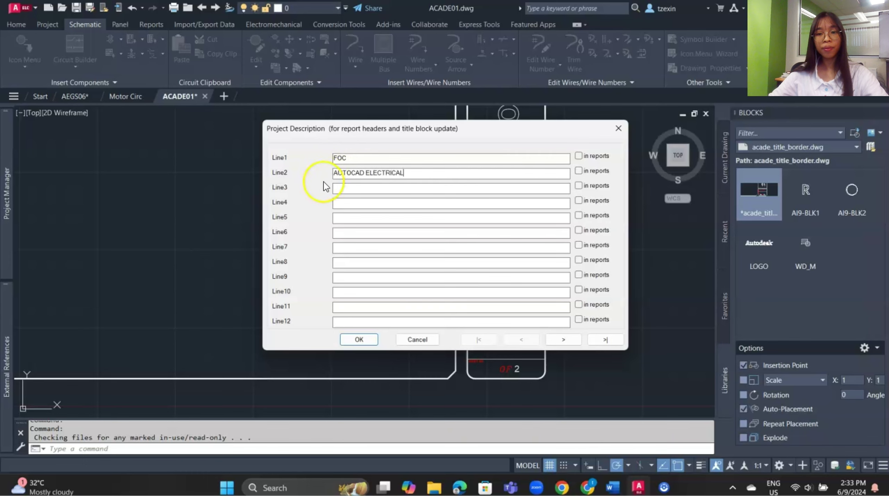
click(353, 340)
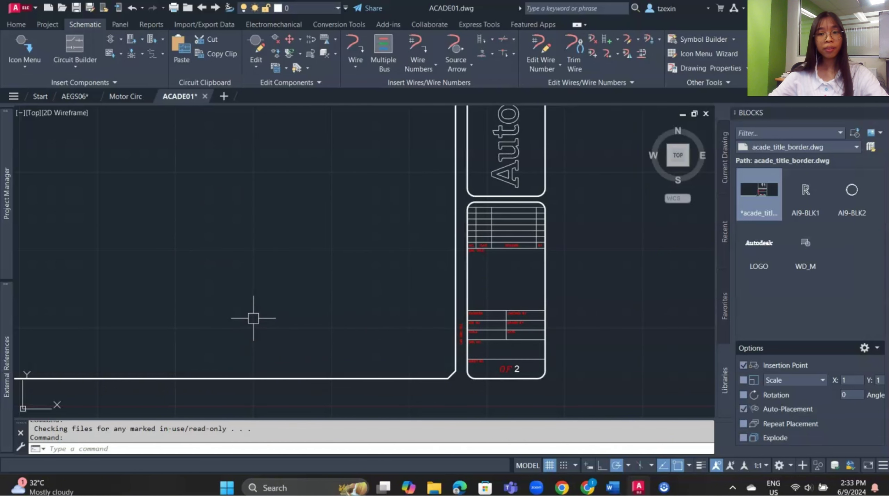
click(6, 194)
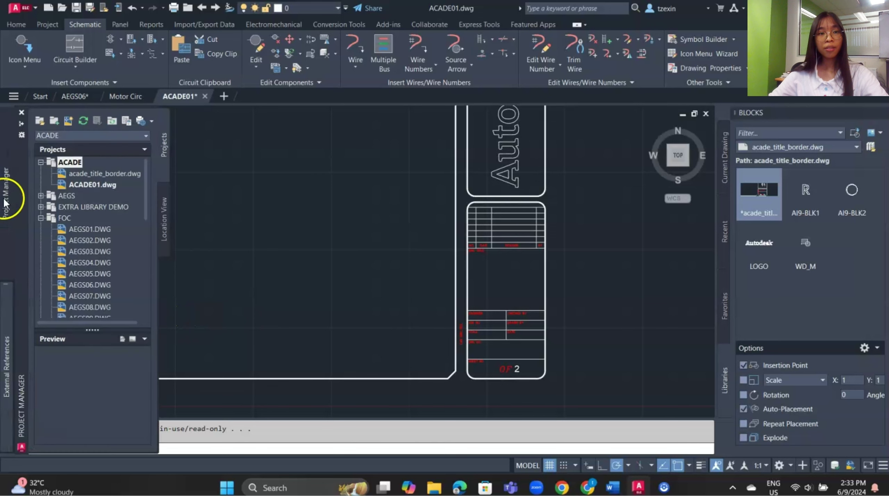
- Set ACADE01's Description 1 to 'DRAWING 1' and Description 2 to 'EXAMPLE' in Drawing Properties
right_click(96, 183)
mouse_move(145, 282)
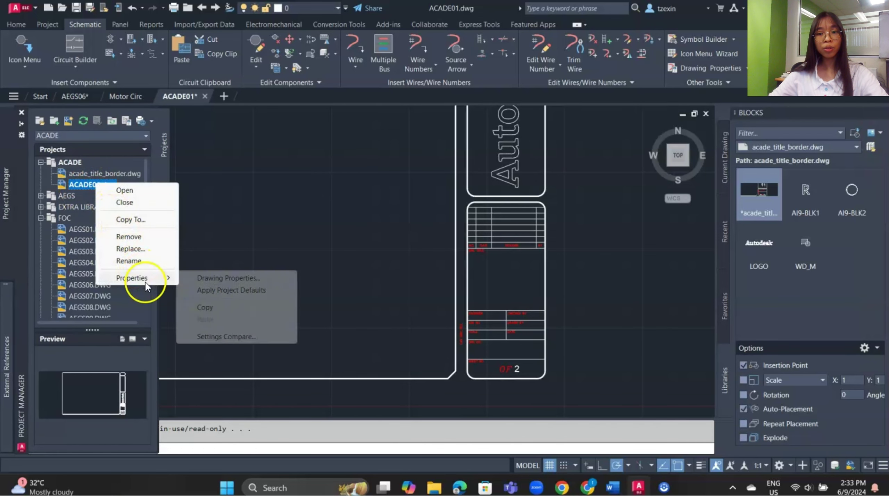
click(197, 278)
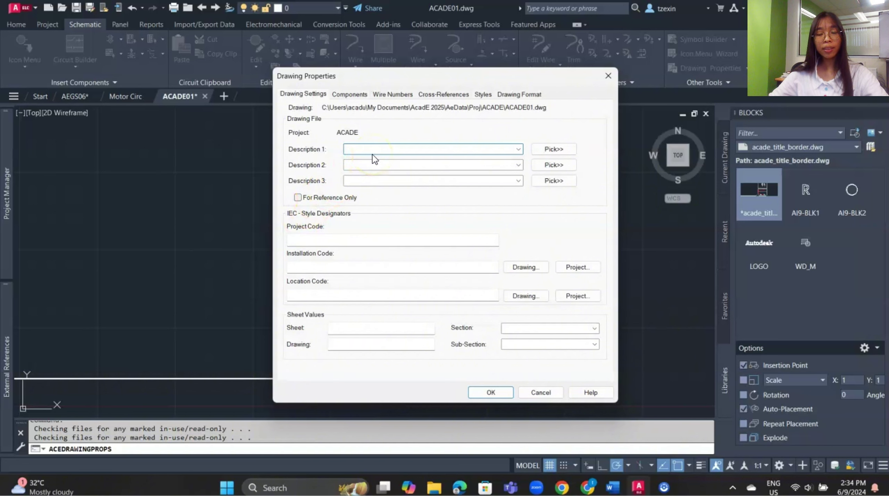
text(DRAWING 1)
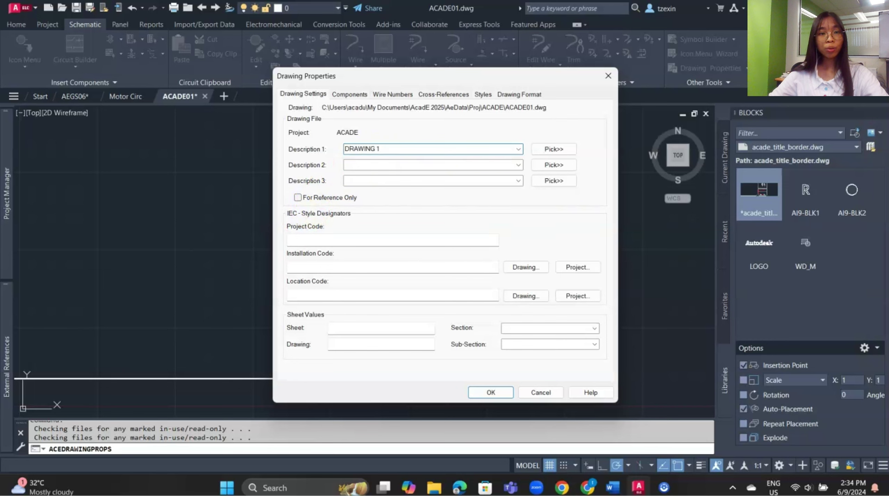
click(361, 165)
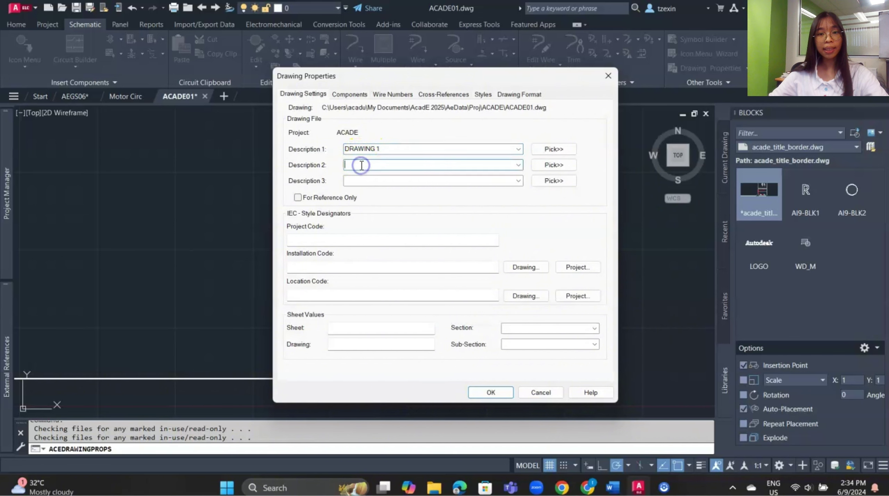
text(EXAMPLE)
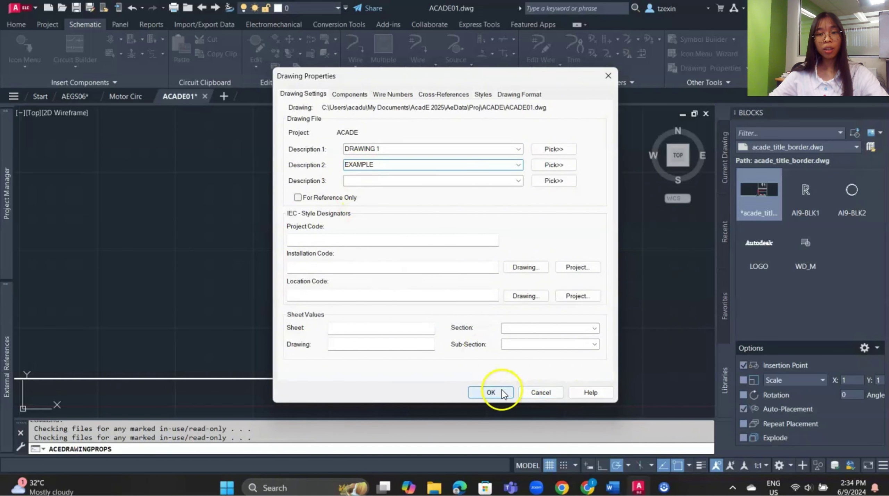
click(491, 392)
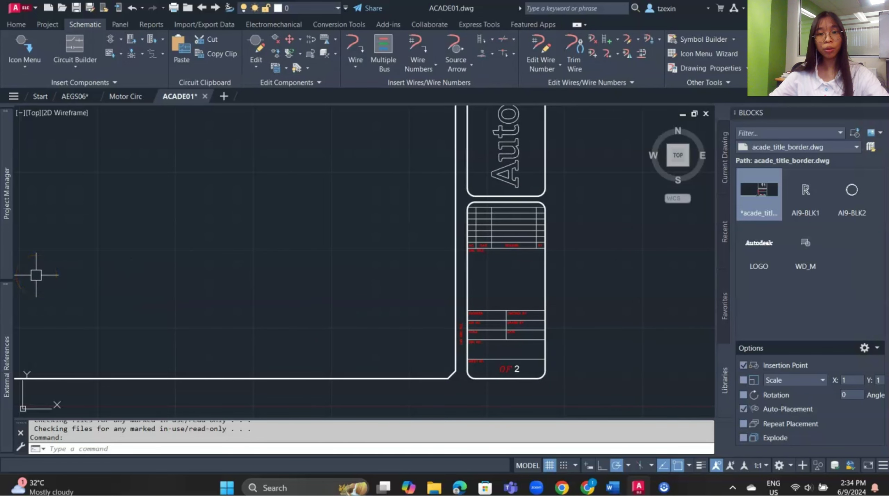
- Enter 2 as ACADE01's Sheet value in Drawing Properties
click(7, 249)
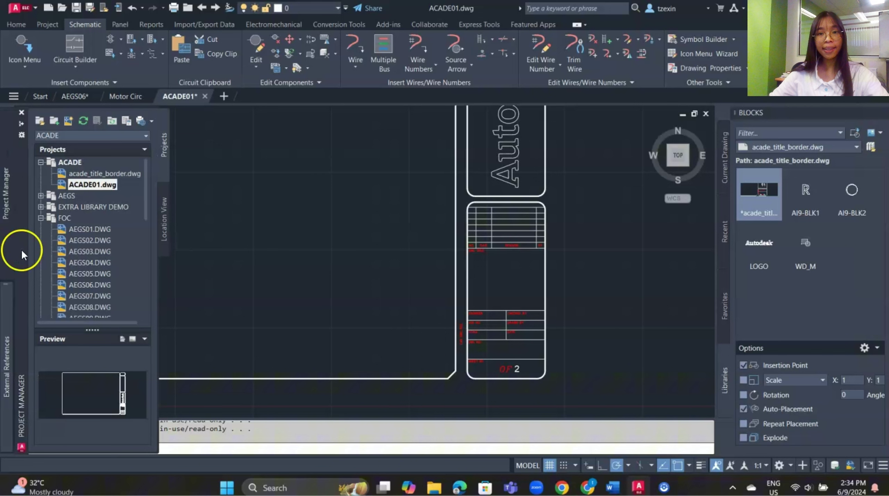
right_click(87, 186)
mouse_move(140, 280)
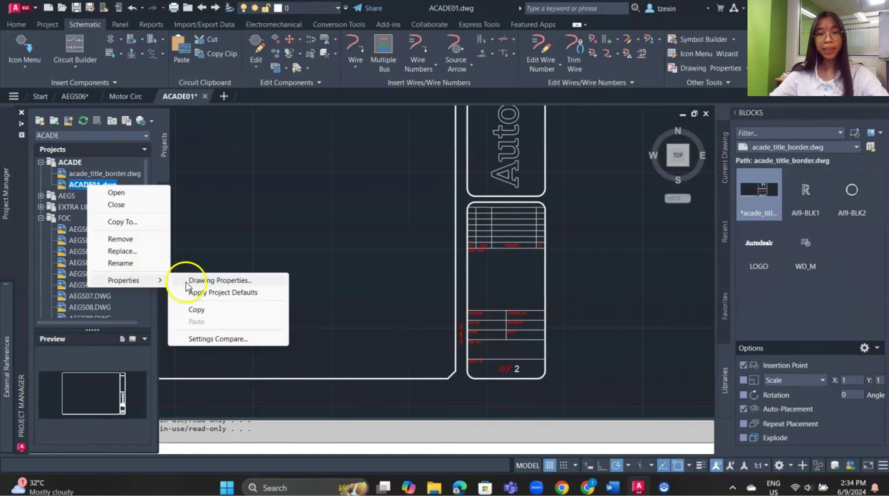
click(186, 282)
click(344, 328)
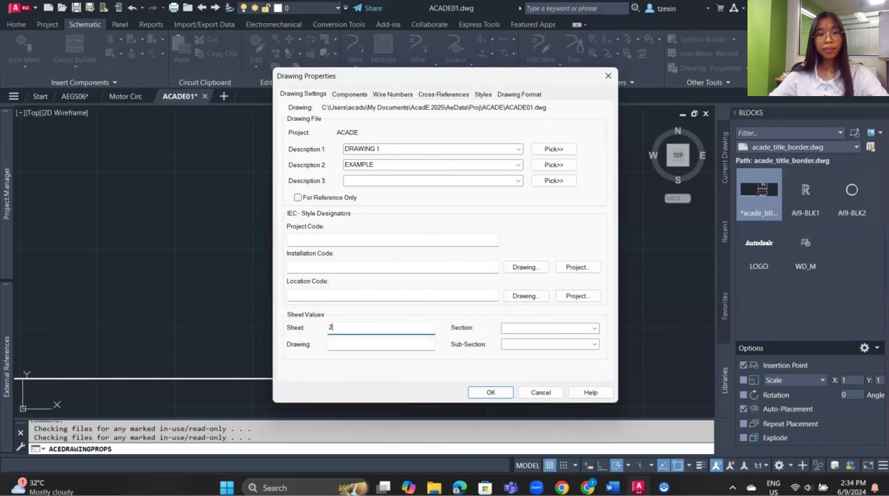
text(2)
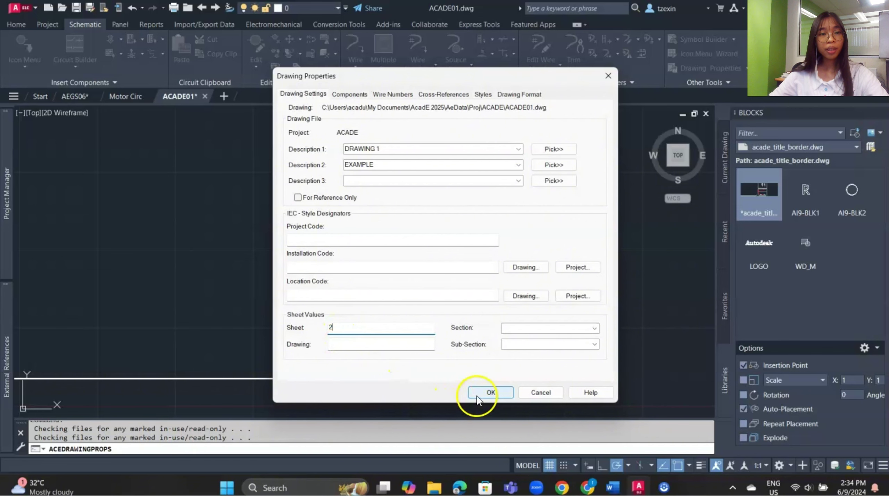
click(477, 396)
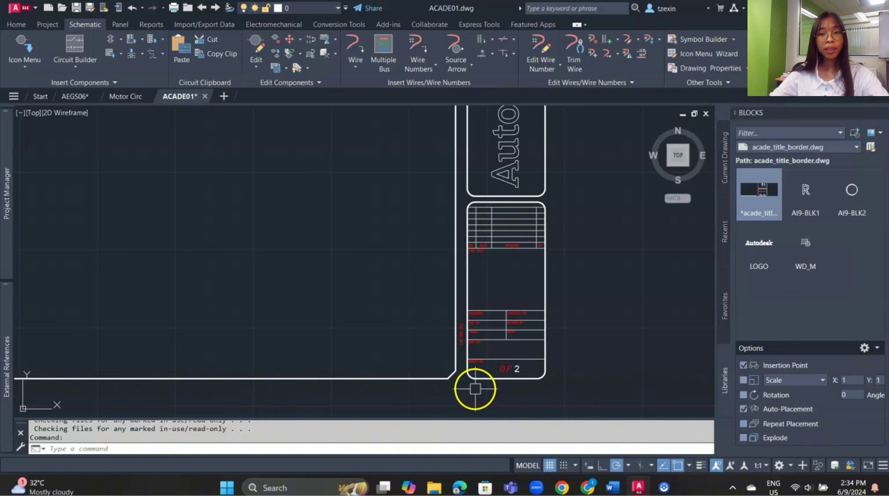
- In Title Block Update, tick LINE1, LINE2, both drawing descriptions, sheet, sheet maximum and resequence from 1
click(45, 23)
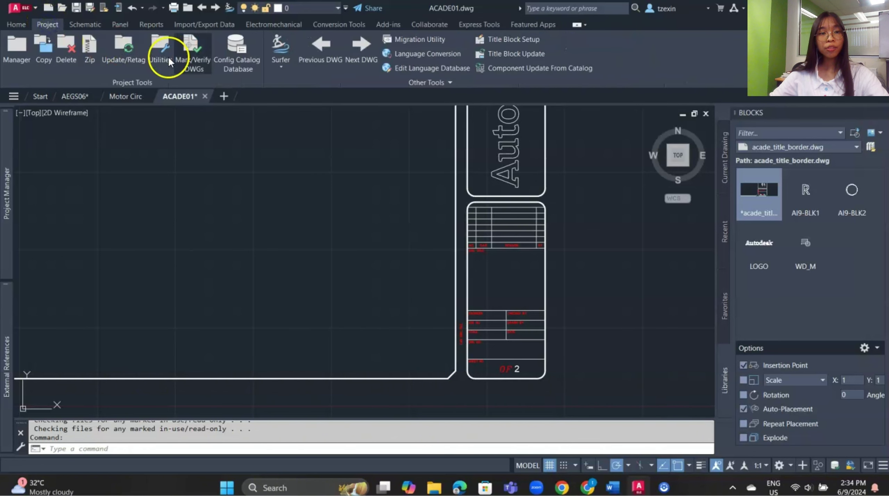
click(530, 56)
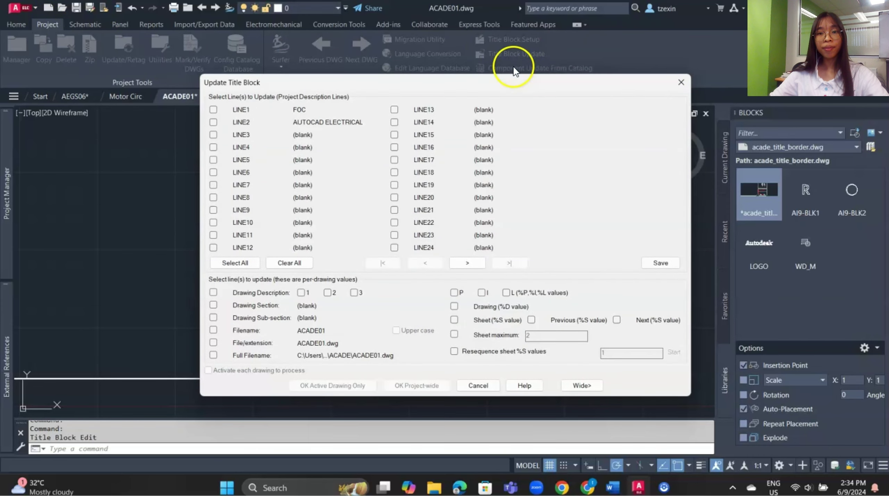
click(213, 110)
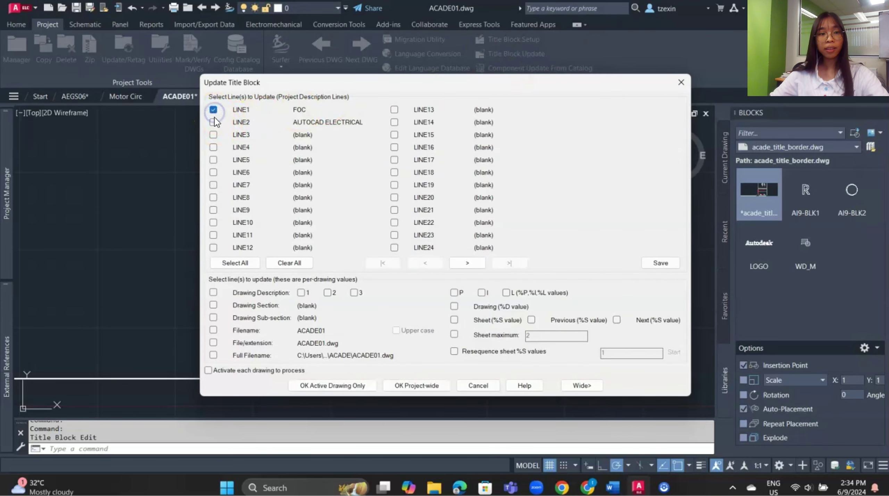
click(214, 120)
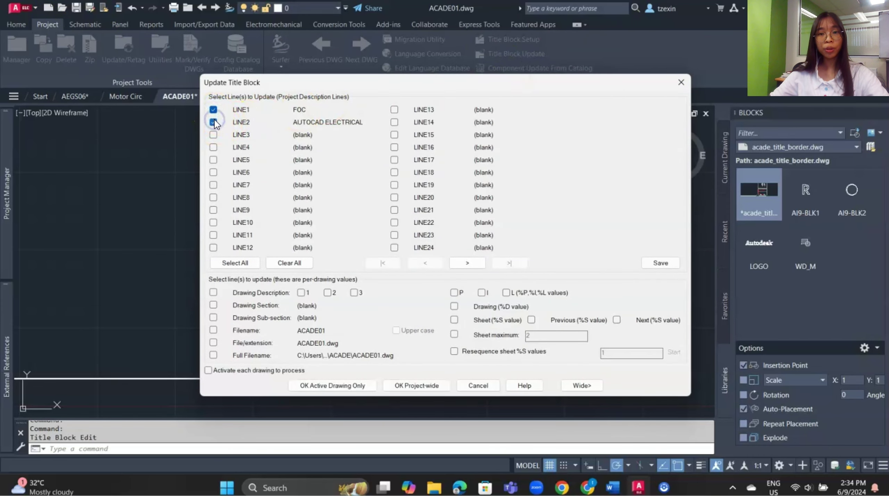
click(213, 293)
click(301, 293)
click(328, 293)
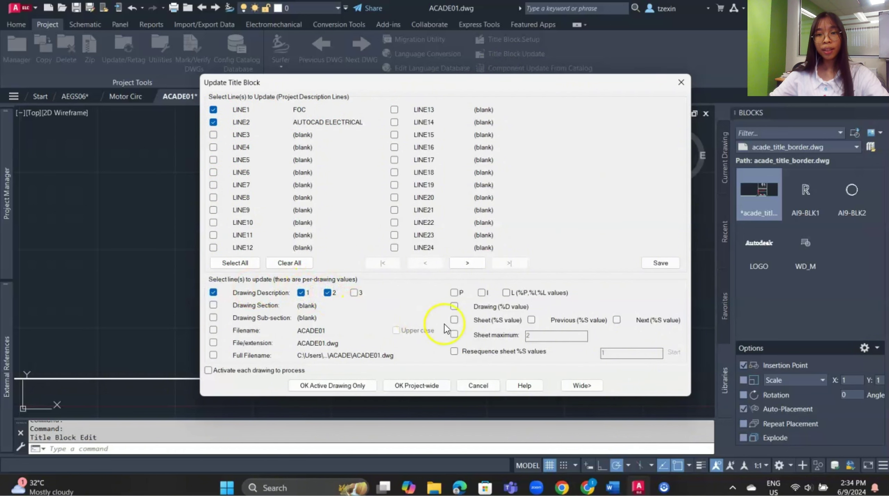
click(453, 318)
click(455, 335)
click(454, 351)
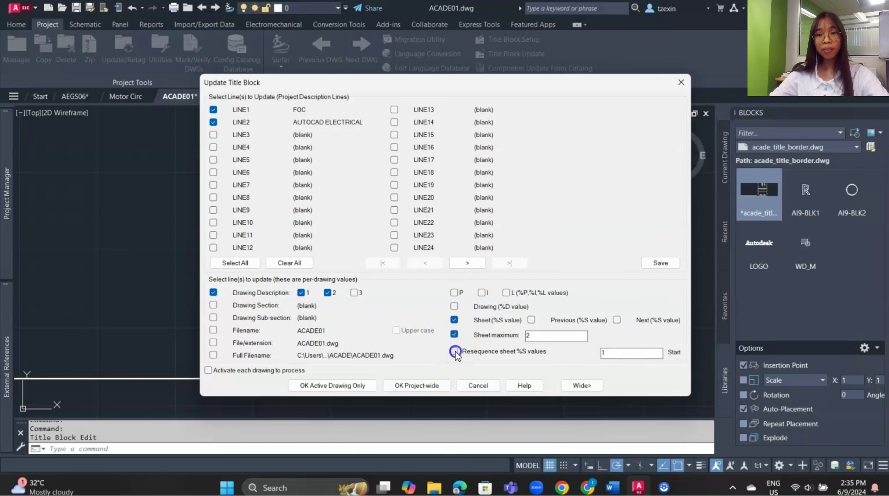
- Run the update project-wide on acade_title_border.dwg and ACADE01.dwg
click(442, 386)
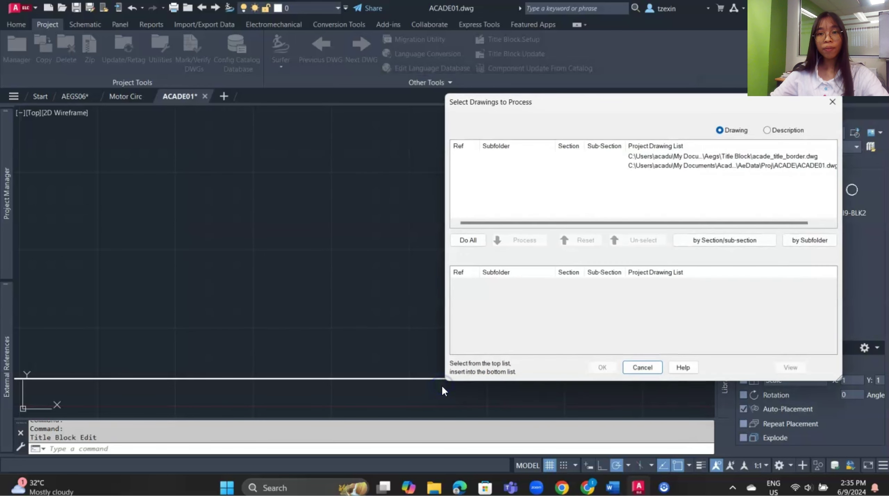
click(548, 157)
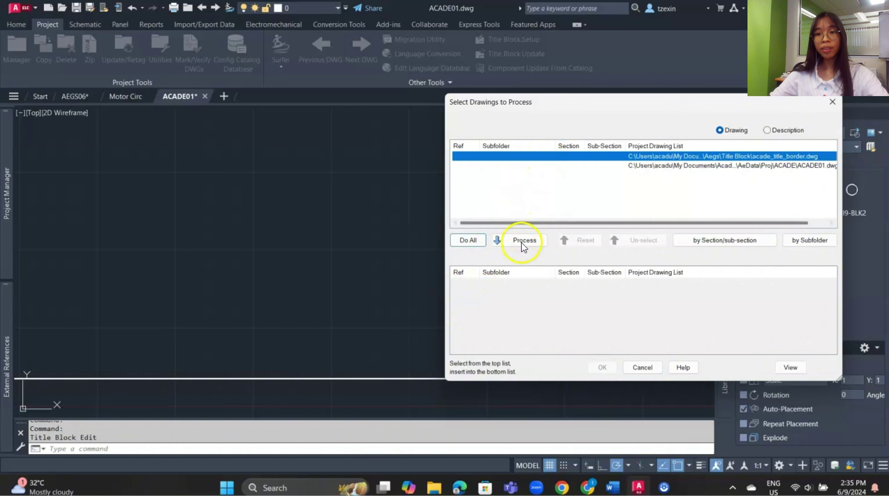
shift+click(565, 165)
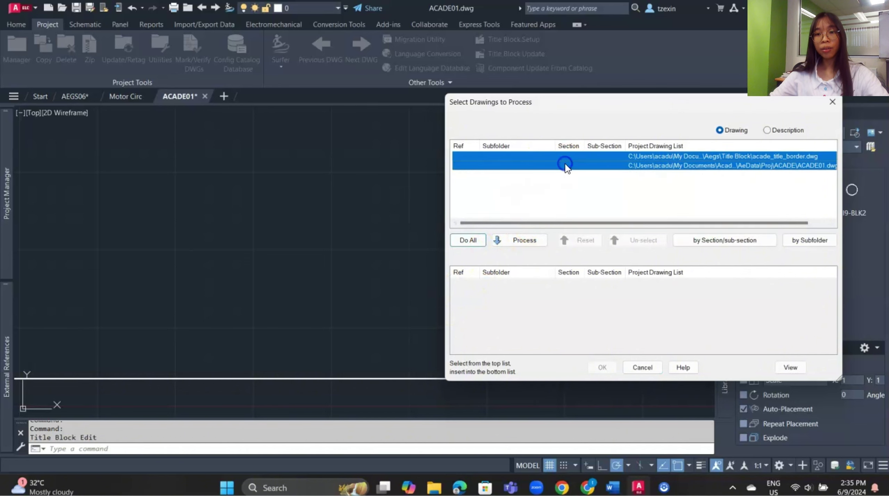
click(535, 242)
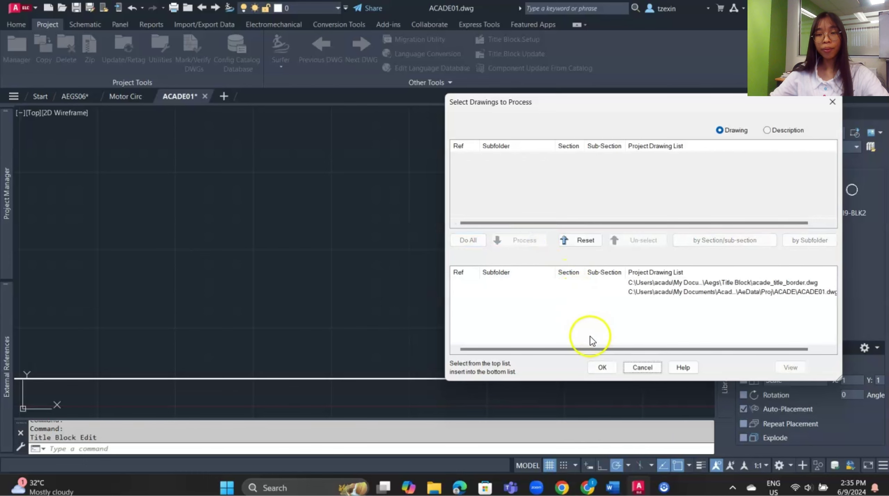
click(600, 363)
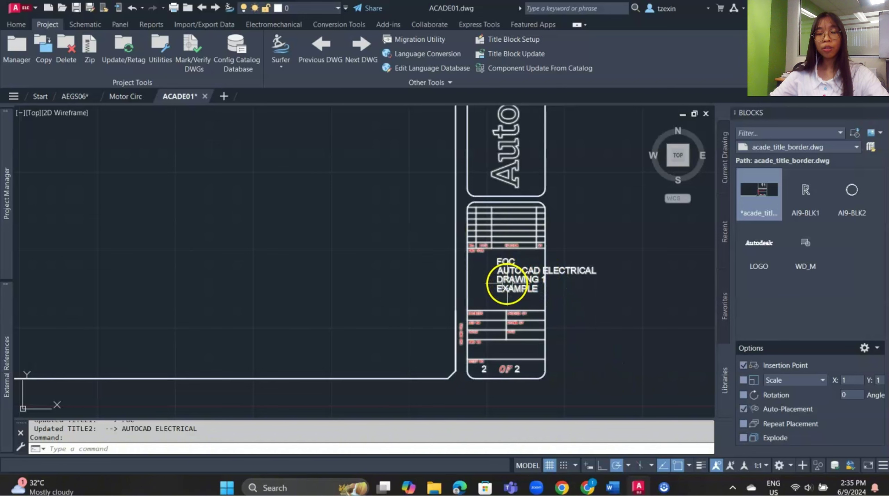
- Create drawing ACADE02 from the ACADE template and accept the project defaults
click(6, 194)
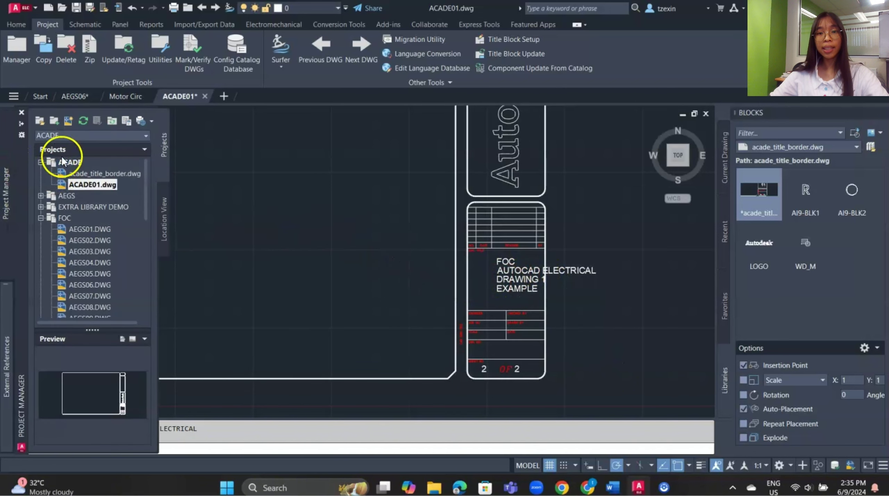
click(67, 123)
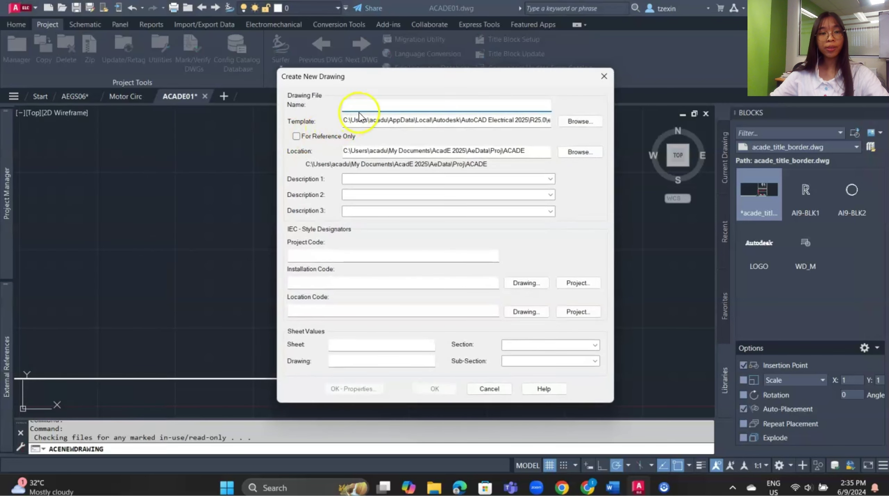
text(ACADE)
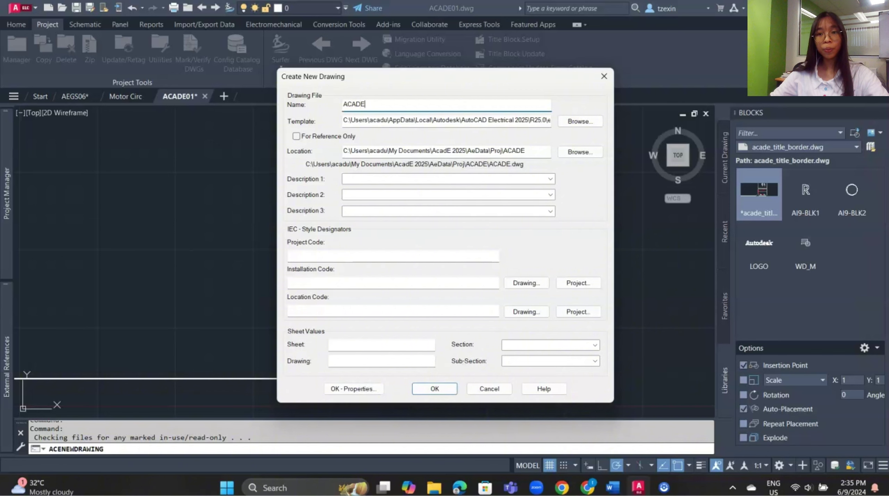
text(02)
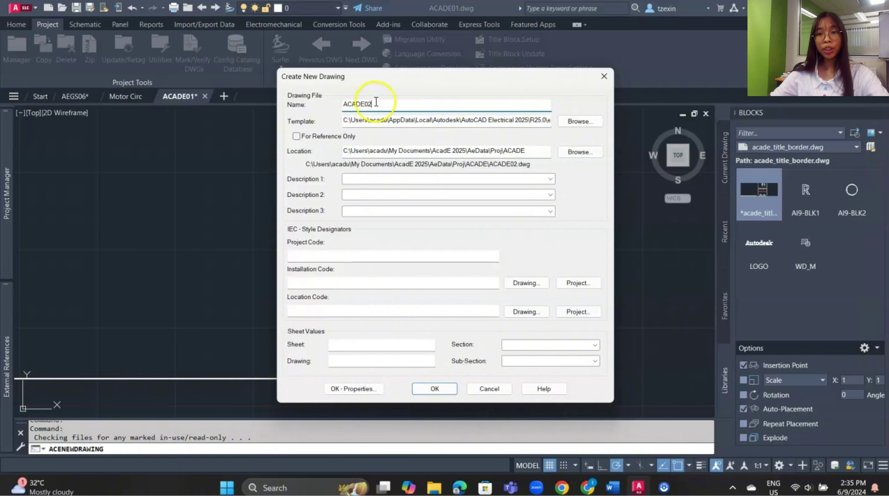
click(543, 121)
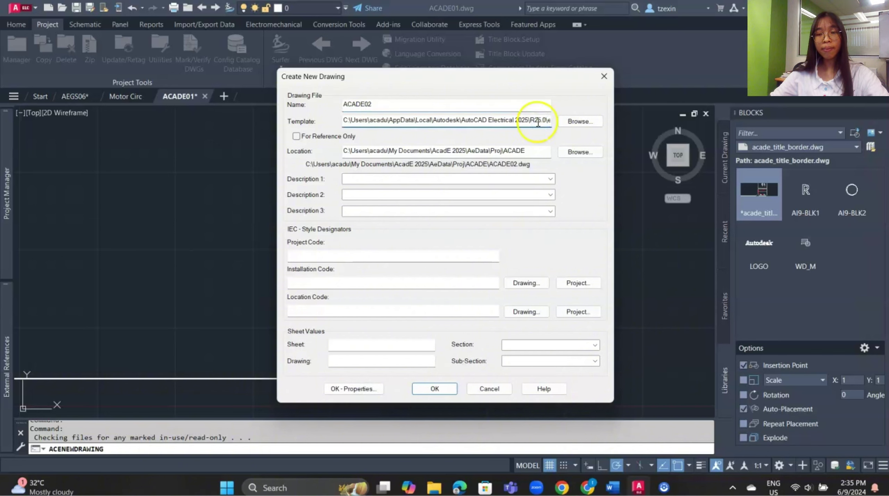
key(Right)
key(Right)
key(Right)
key(Right)
key(Right)
key(Right)
key(Right)
key(Right)
key(Right)
key(Right)
key(Right)
key(Right)
key(Right)
key(Right)
key(Right)
key(Right)
key(Right)
key(Right)
key(Right)
key(Right)
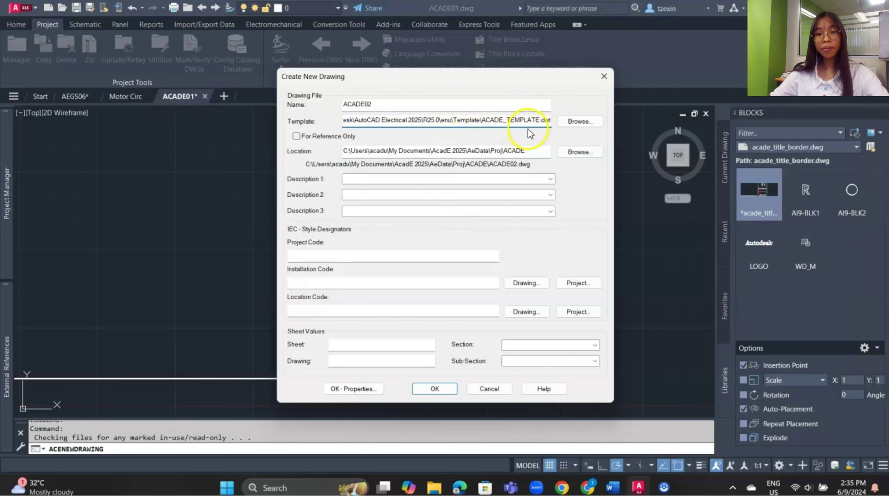
click(425, 391)
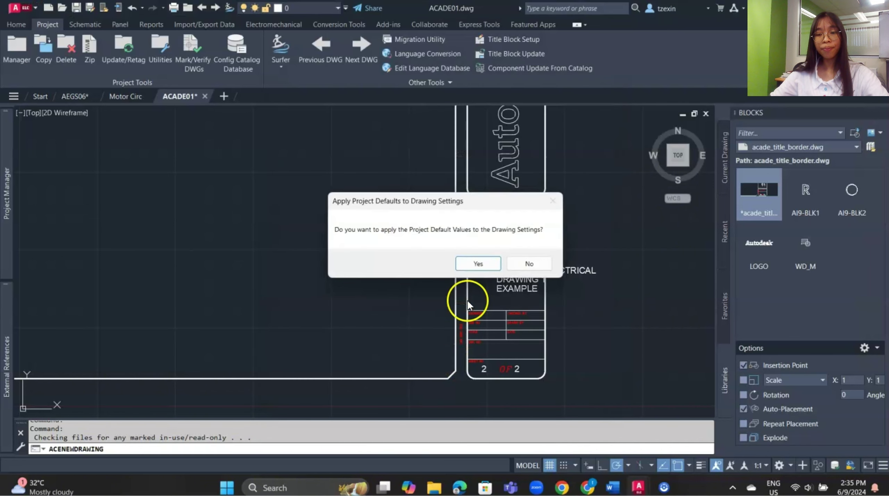
click(481, 265)
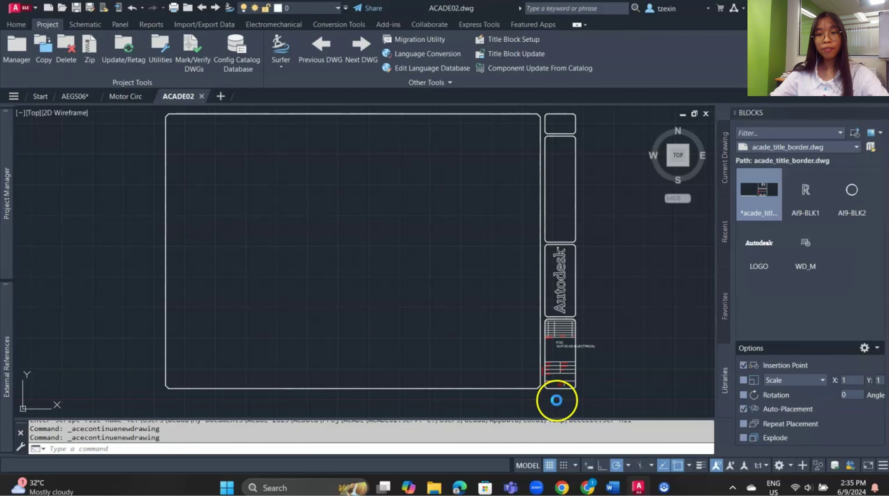
- Reopen ACADE01 from the project's drawing list
scroll(557, 400, up, 4)
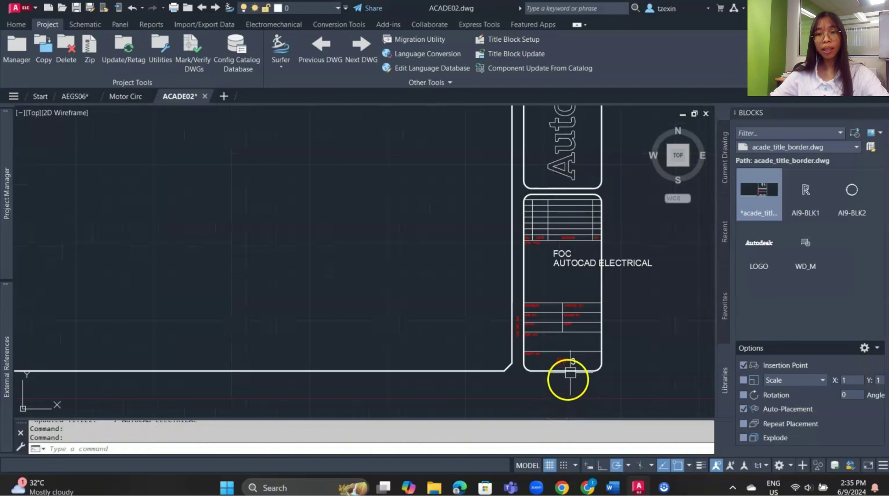
click(6, 209)
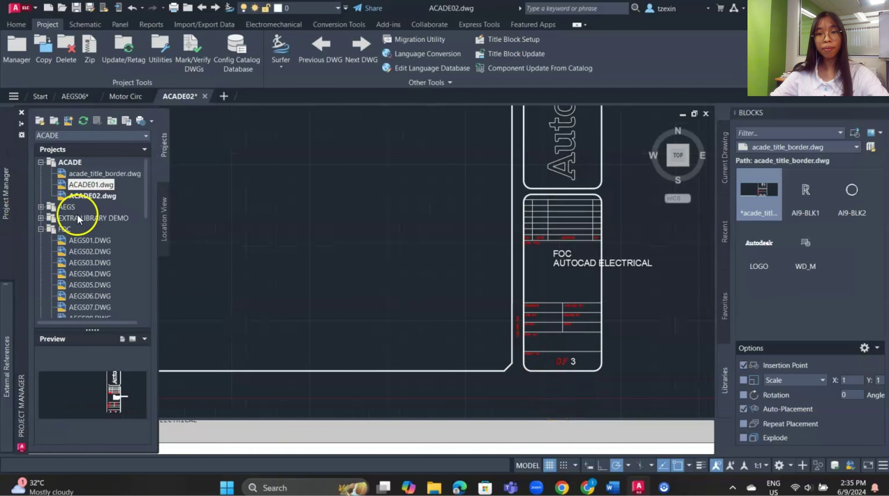
double_click(98, 184)
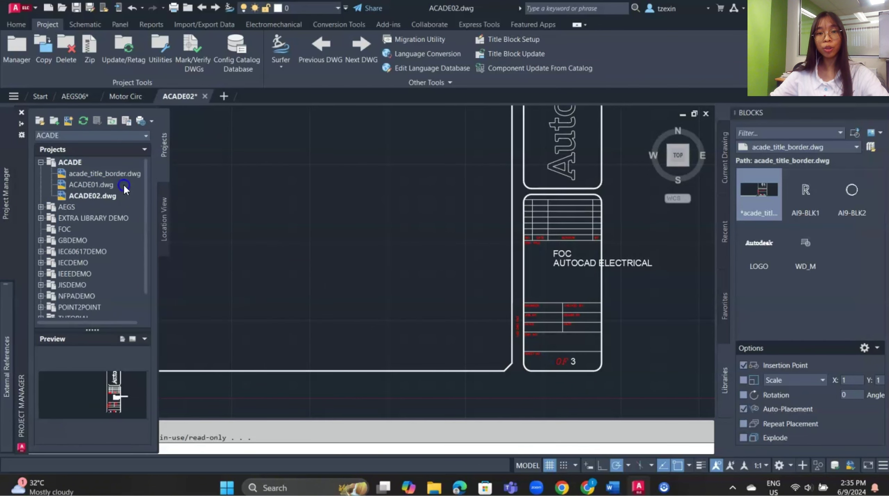
click(104, 185)
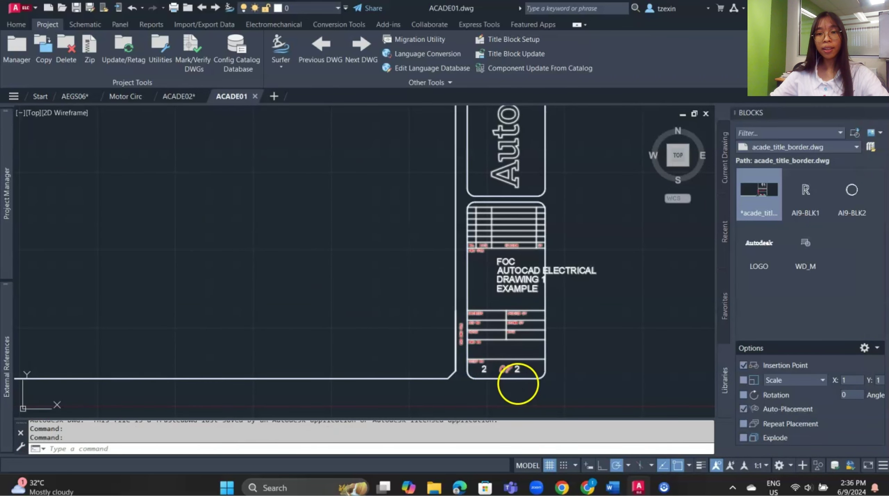
- In Title Block Update, tick LINE1, LINE2 and drawing descriptions 1 and 2
click(509, 58)
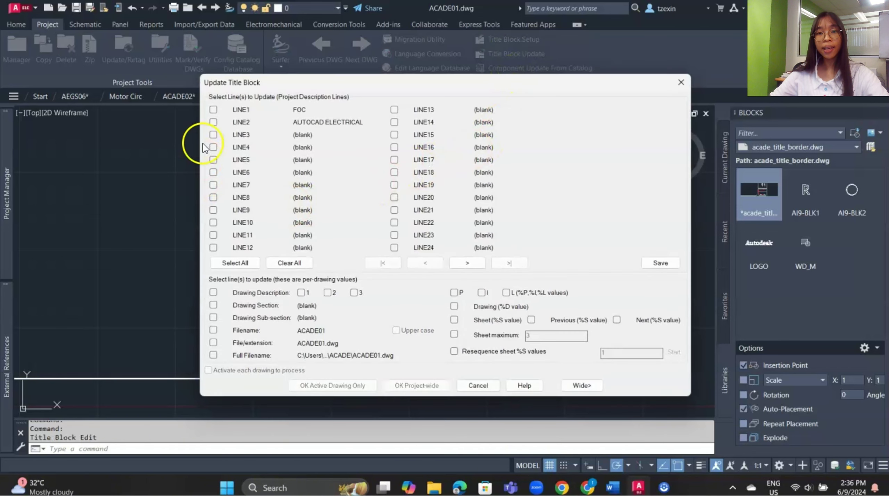
click(216, 112)
click(214, 121)
click(213, 293)
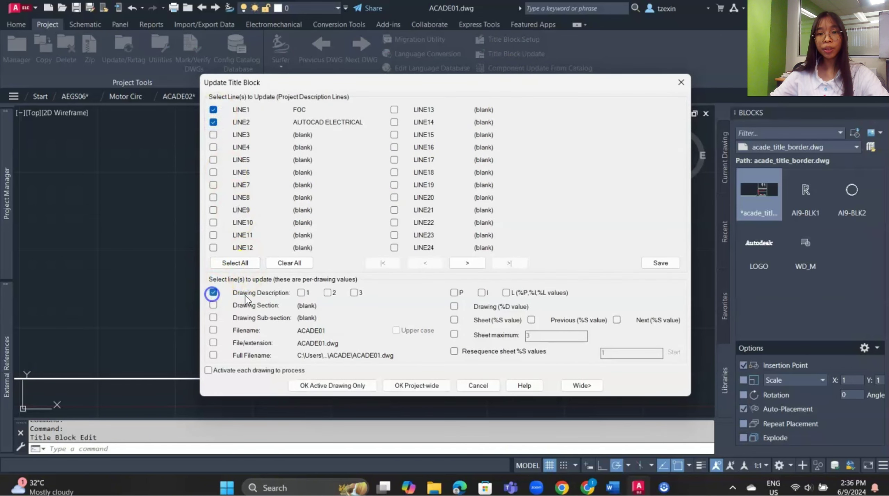
click(299, 292)
click(327, 292)
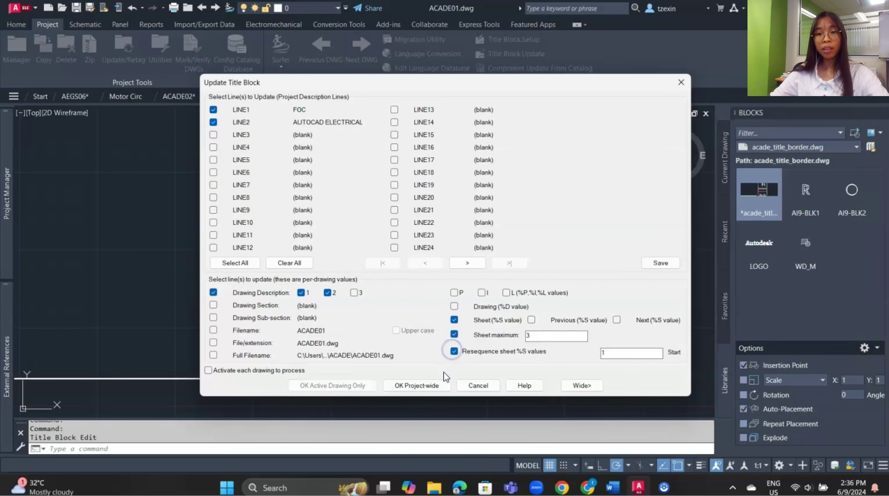
- Apply the update project-wide to all three drawings, then open ACADE02 showing 3 OF 3
click(432, 385)
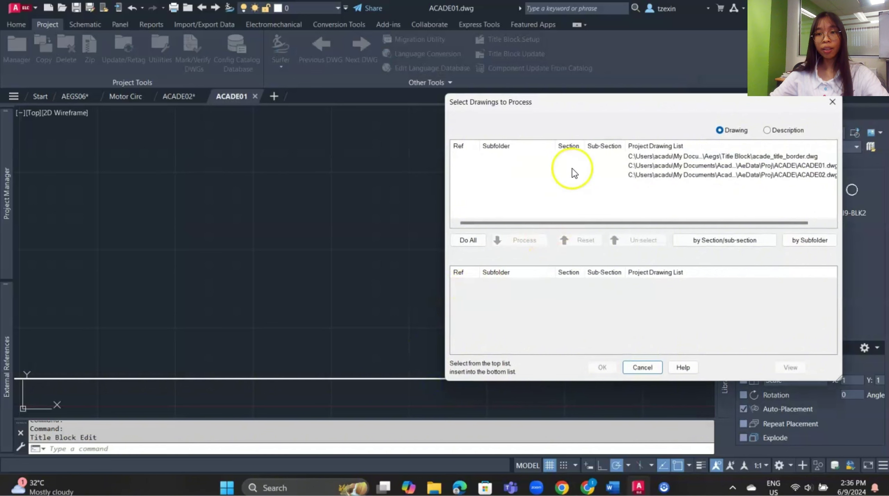
click(582, 157)
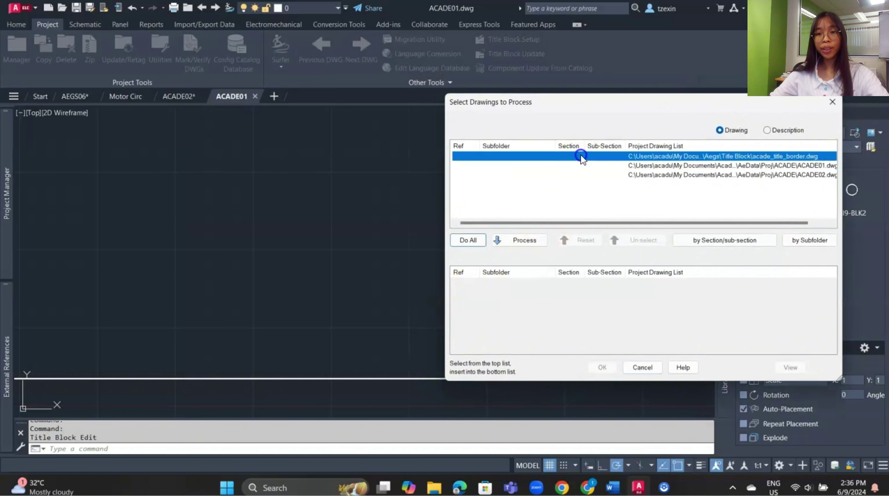
shift+click(580, 175)
click(535, 240)
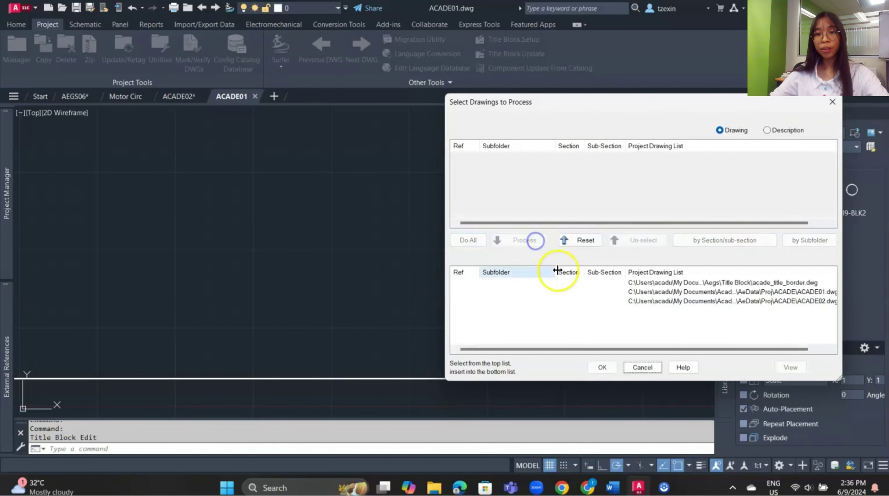
click(608, 370)
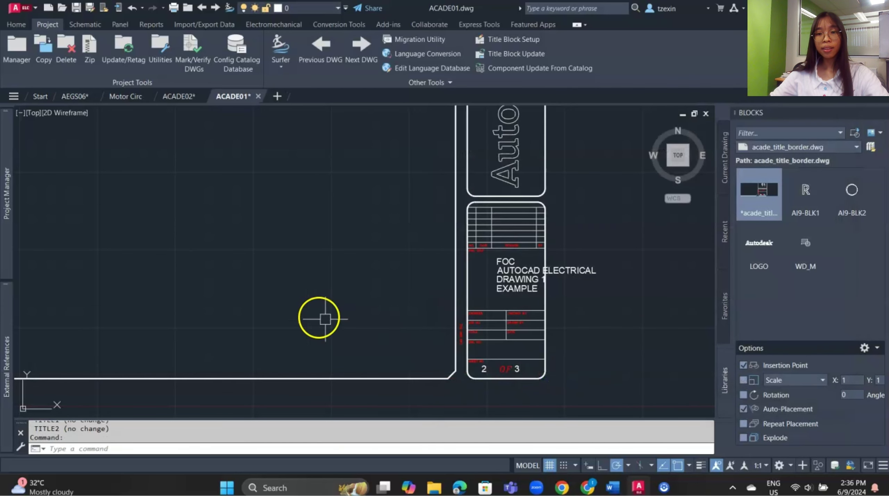
click(4, 217)
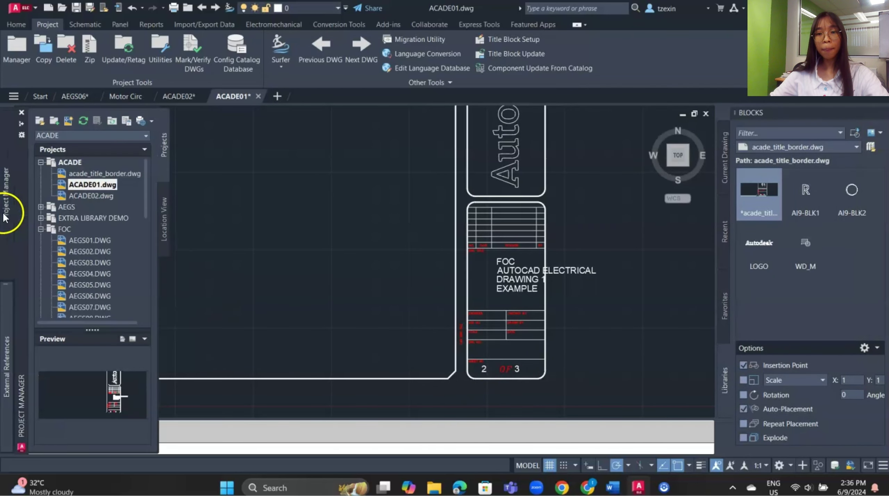
double_click(82, 195)
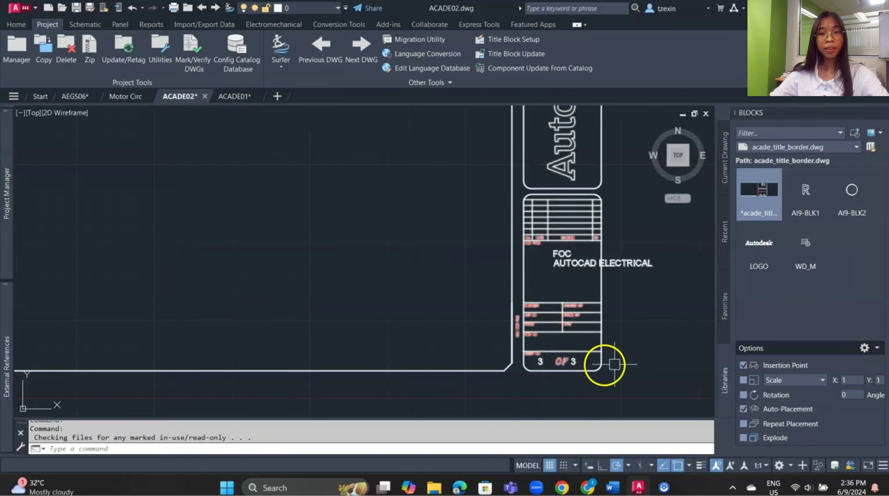